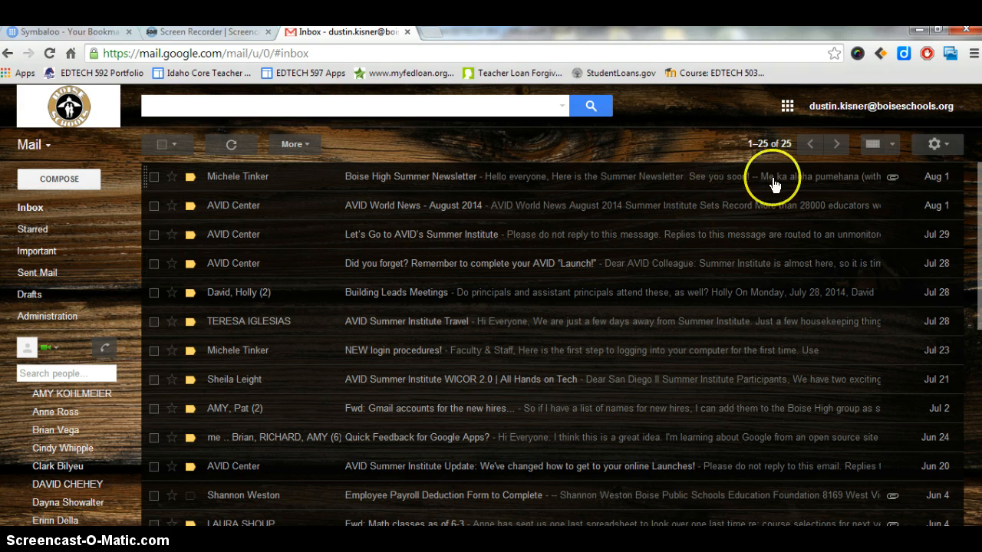
# - Switch from Gmail to Google Drive and create a new blank spreadsheet
pyautogui.click(786, 106)
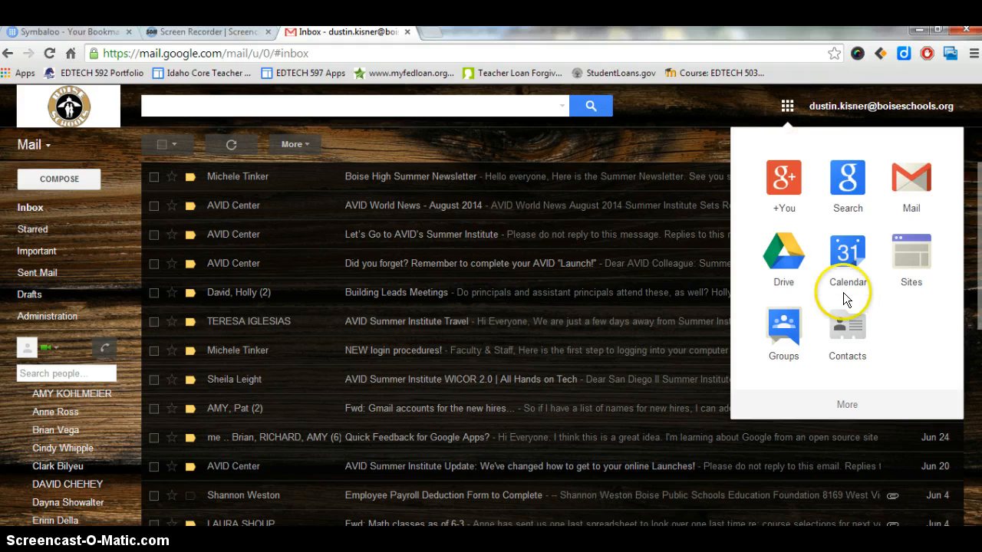
pyautogui.click(781, 257)
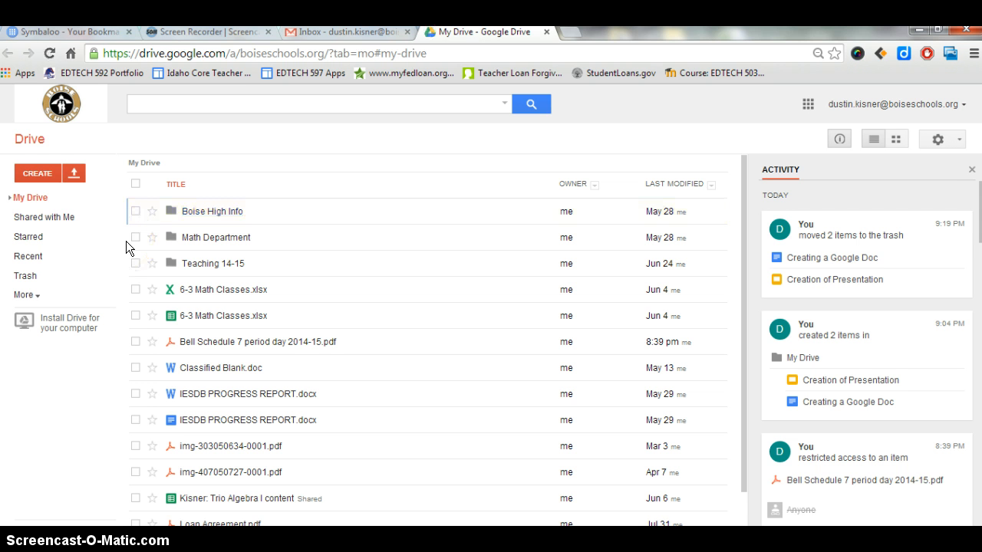
pyautogui.click(39, 173)
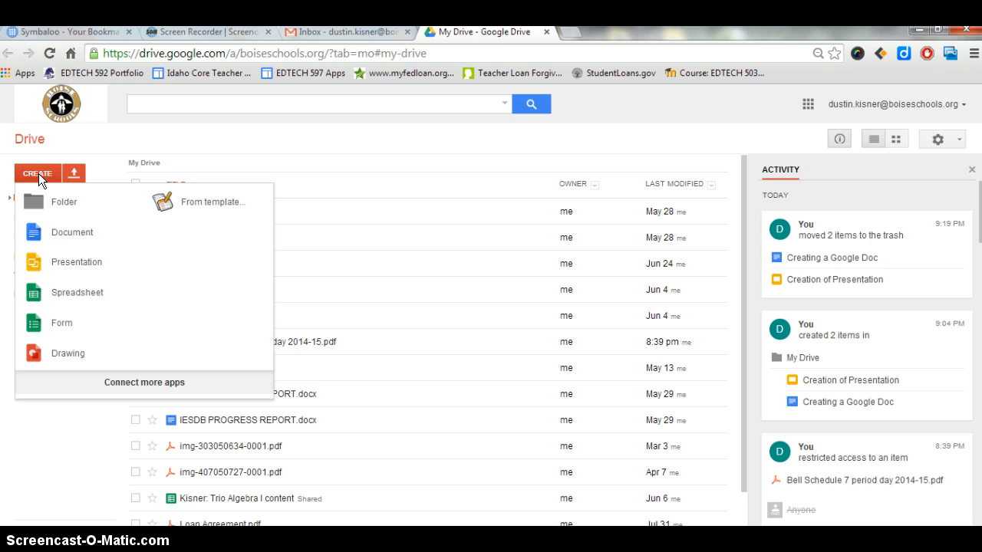
pyautogui.click(63, 296)
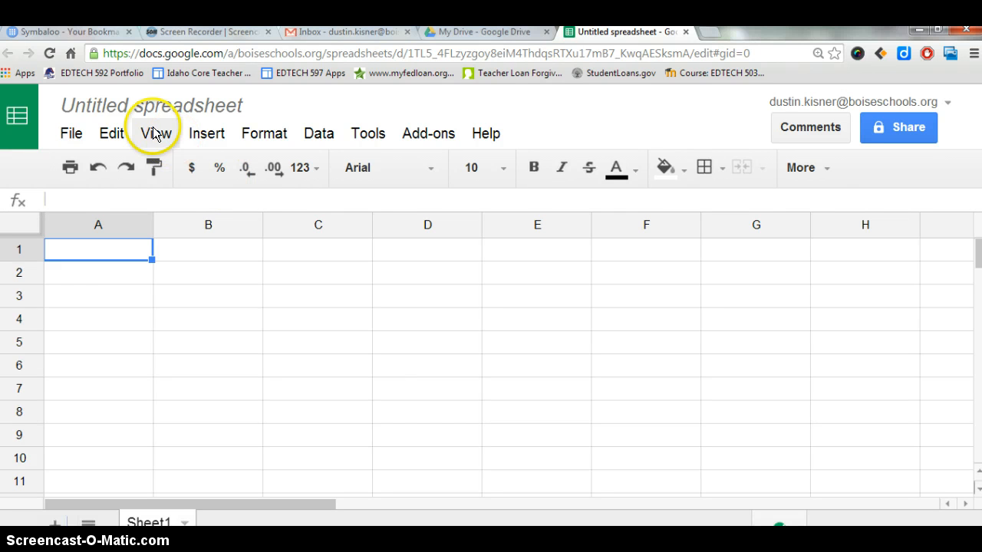
# - Rename the untitled spreadsheet as "Creating a Google Spreadsheet"
pyautogui.click(132, 106)
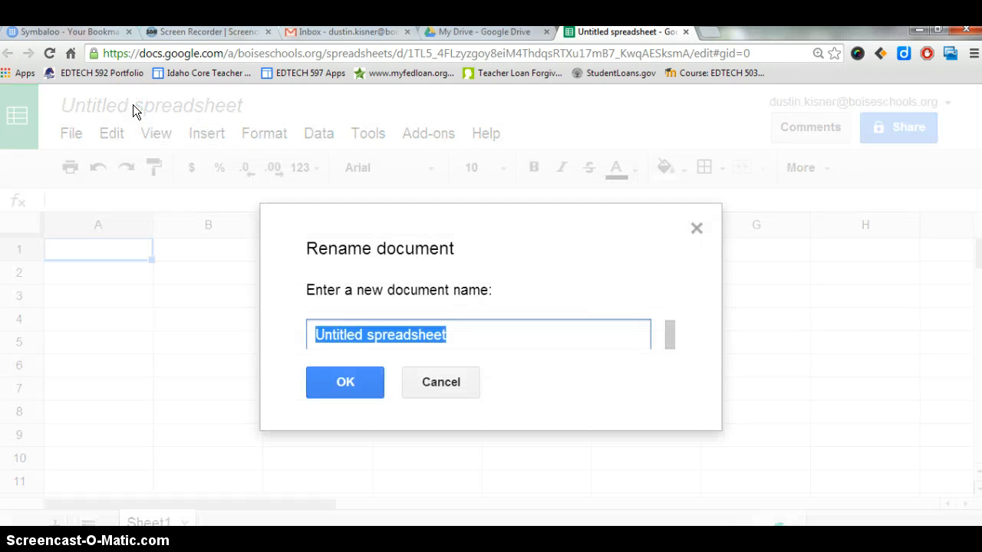
pyautogui.write('cr')
pyautogui.press('BackSpace')
pyautogui.press('BackSpace')
pyautogui.write('Creati')
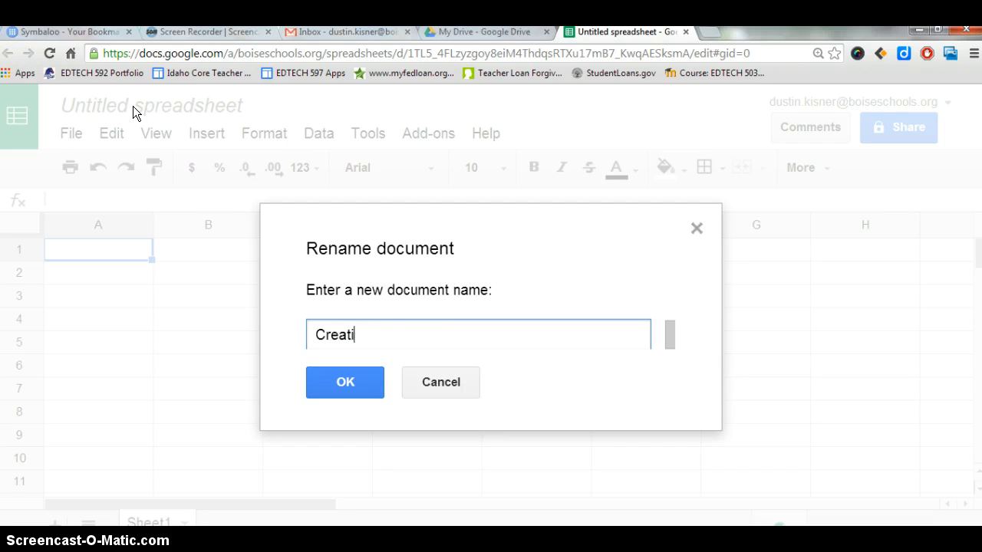
pyautogui.write('ng a Google Spres')
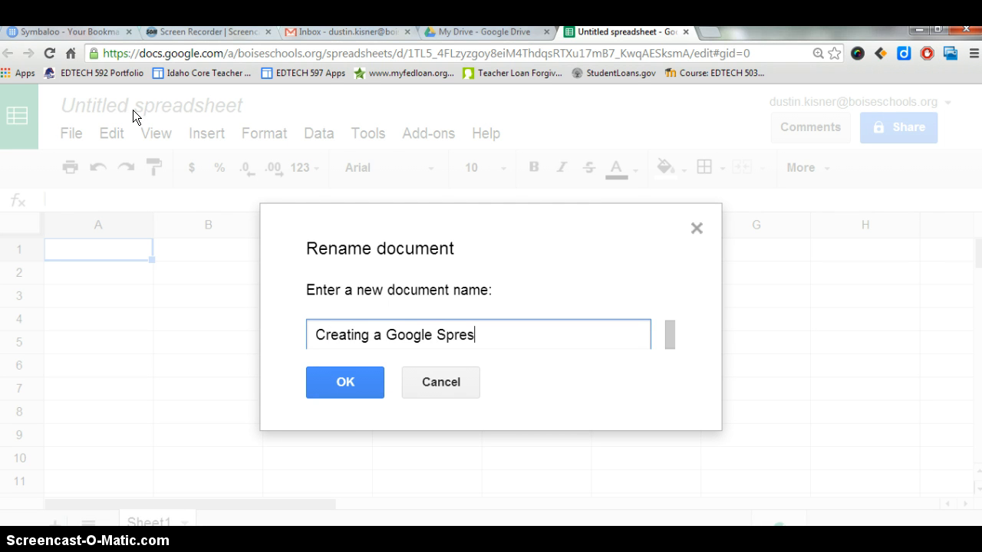
pyautogui.press('BackSpace')
pyautogui.write('adsheet')
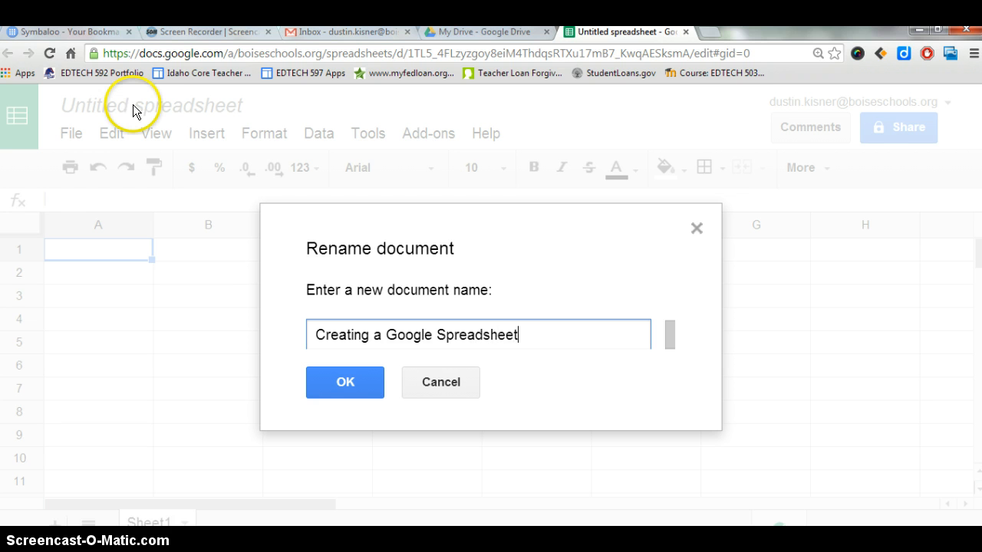
pyautogui.click(353, 382)
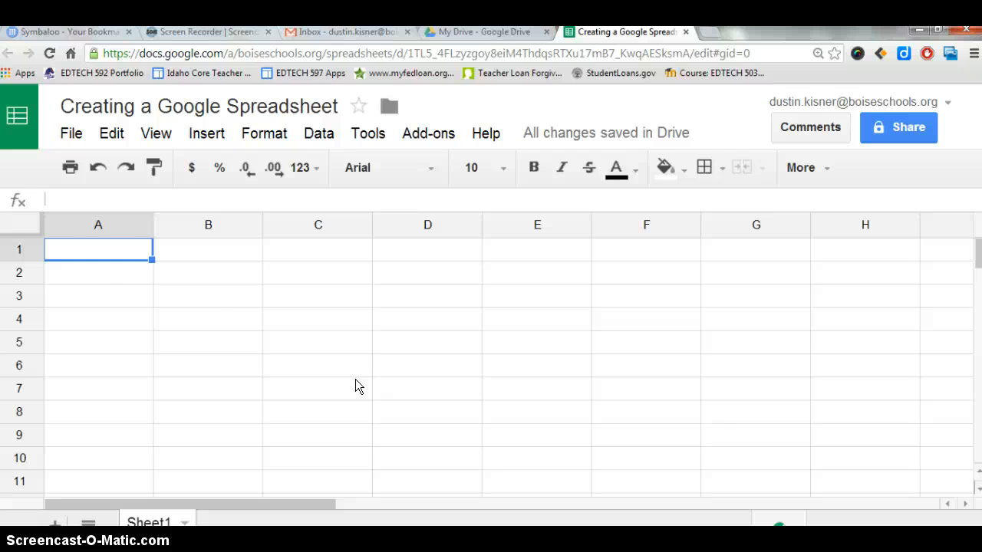
# - Enter the numbers 23, 3 and 5 in cells A1, A2 and A3
pyautogui.write('23')
pyautogui.click(92, 270)
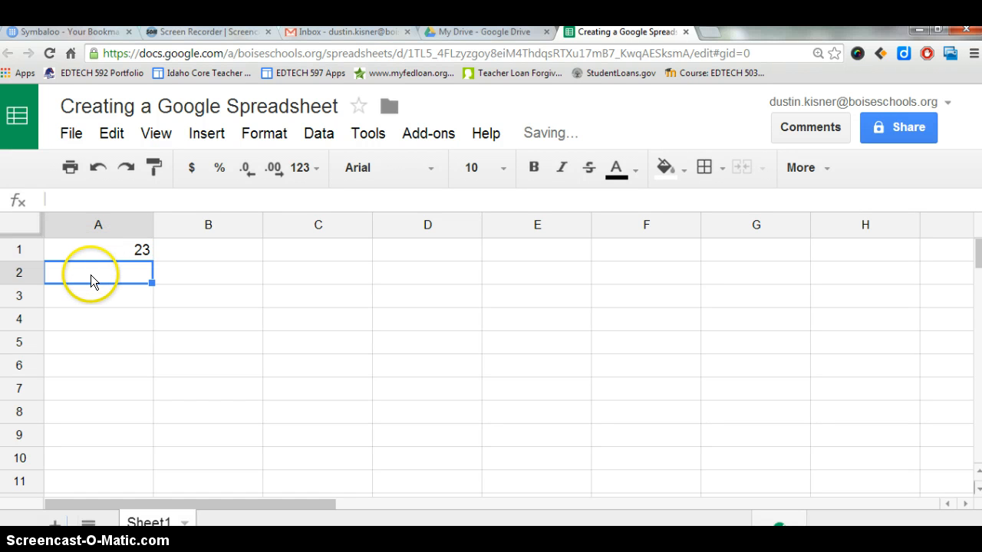
pyautogui.write('3')
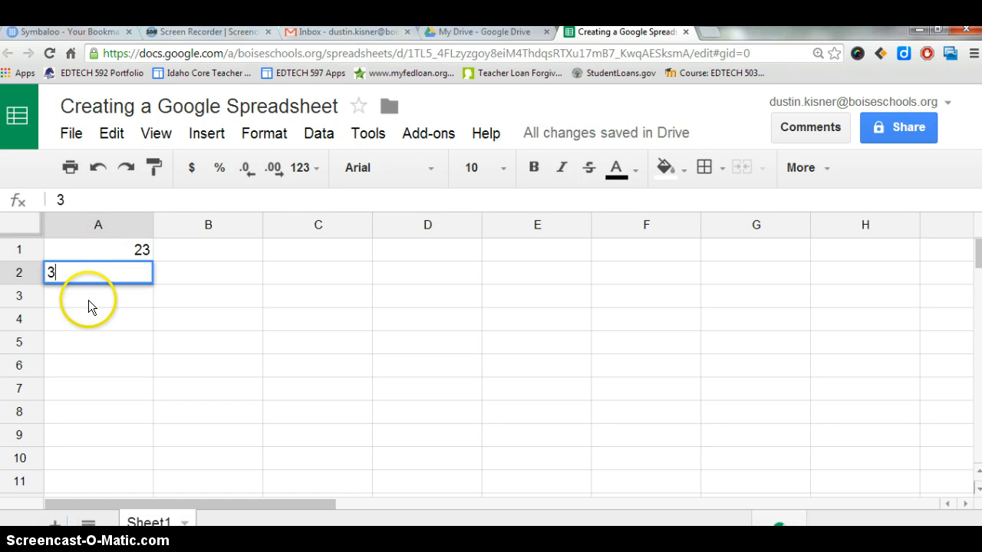
pyautogui.press('Return')
pyautogui.write('5')
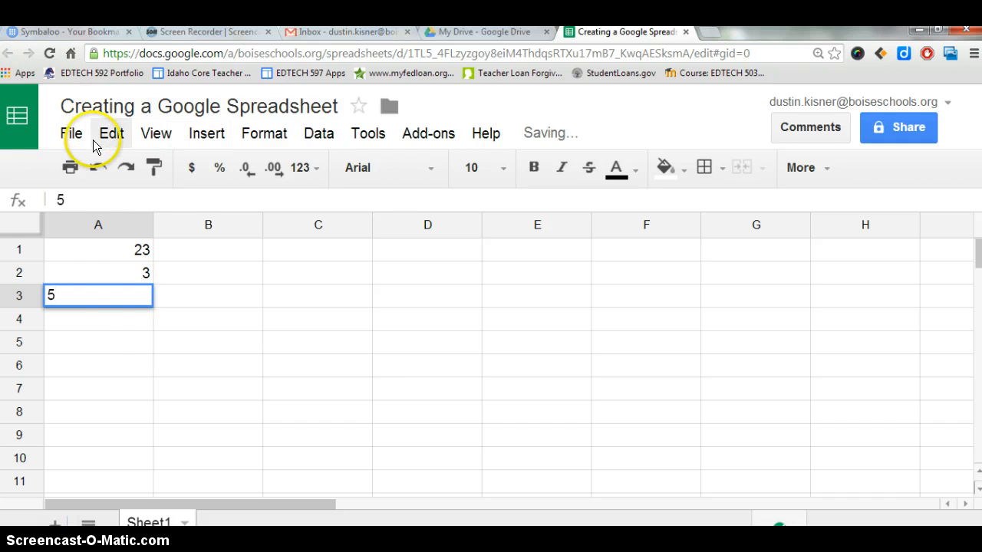
pyautogui.click(104, 331)
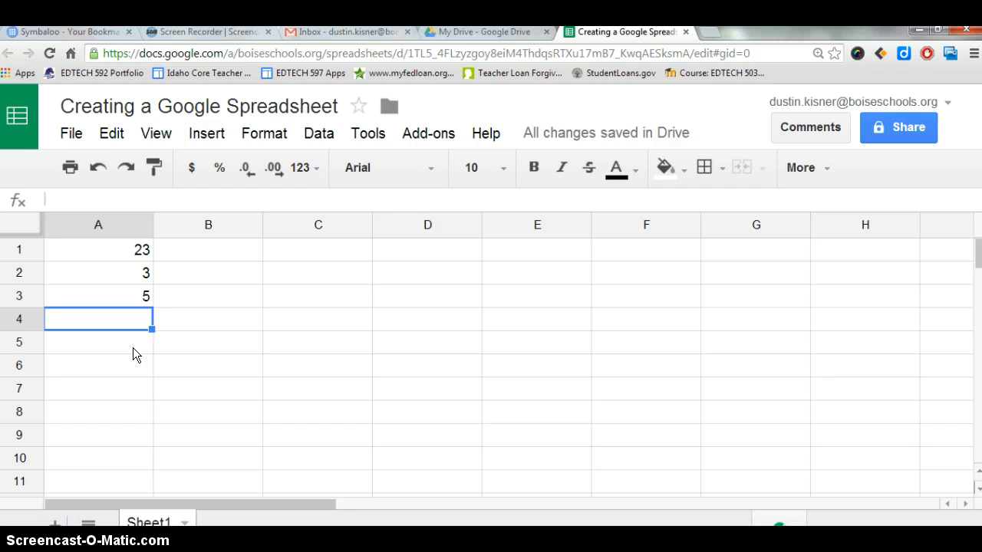
# - Insert a SUM function in cell A4 that adds the range A1:A3
pyautogui.click(202, 134)
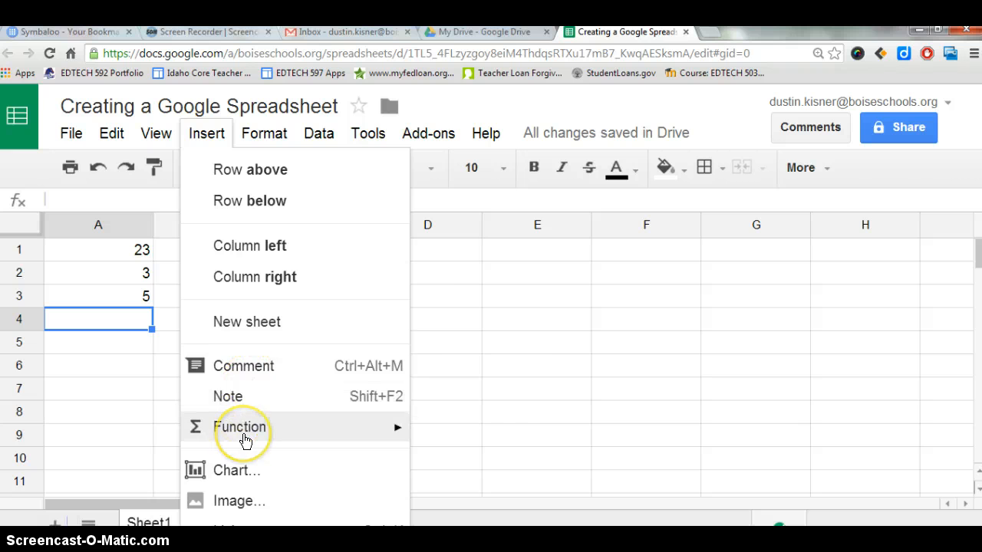
pyautogui.moveTo(246, 442)
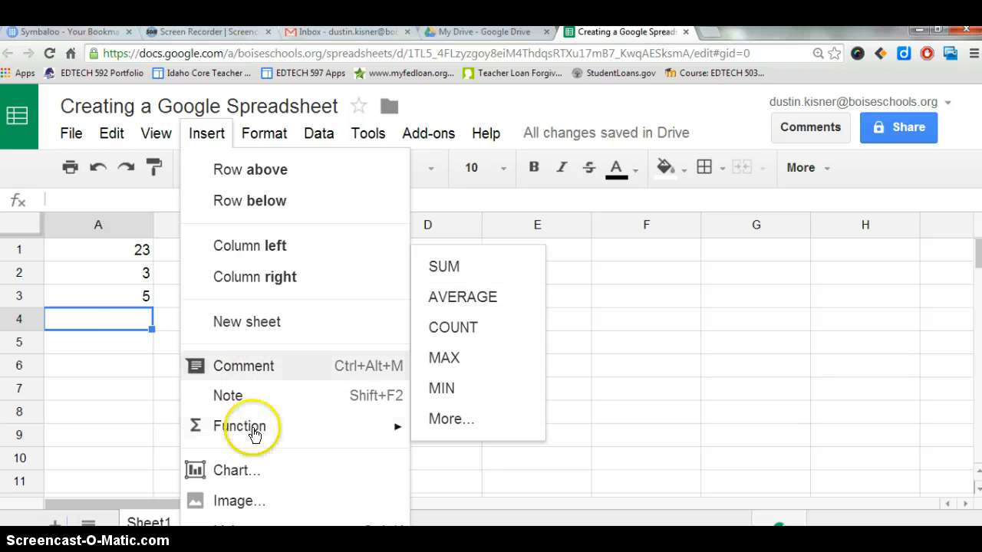
pyautogui.click(441, 267)
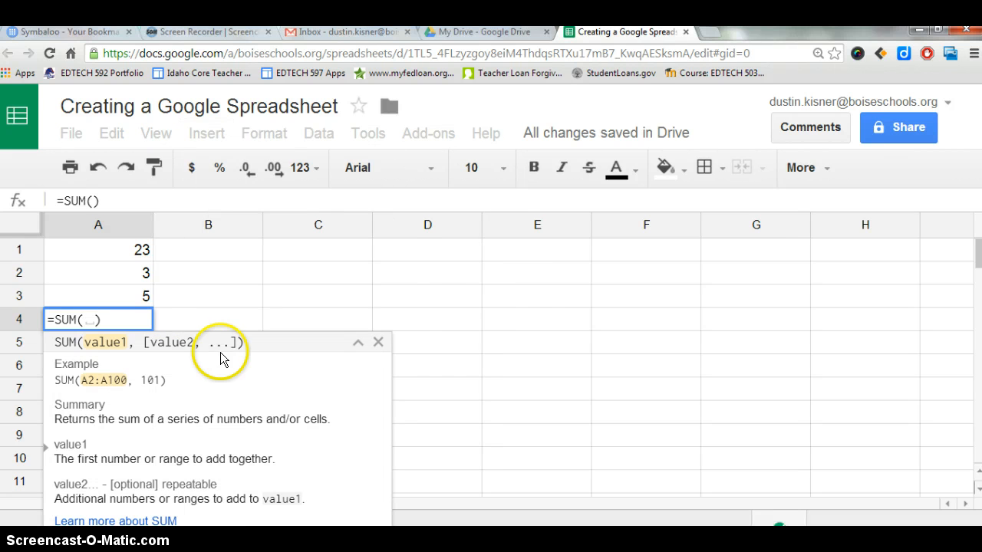
pyautogui.moveTo(140, 255); pyautogui.dragTo(141, 296)
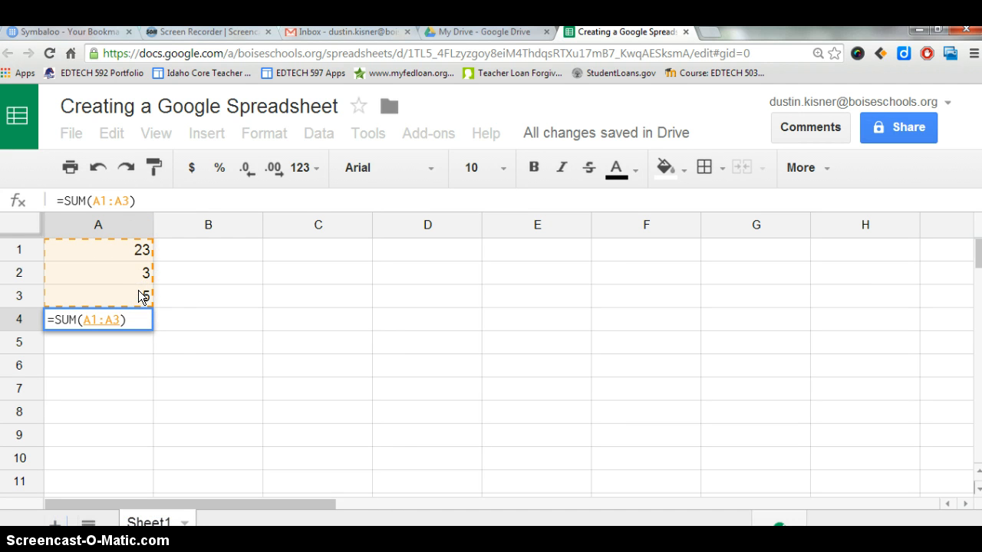
pyautogui.click(138, 319)
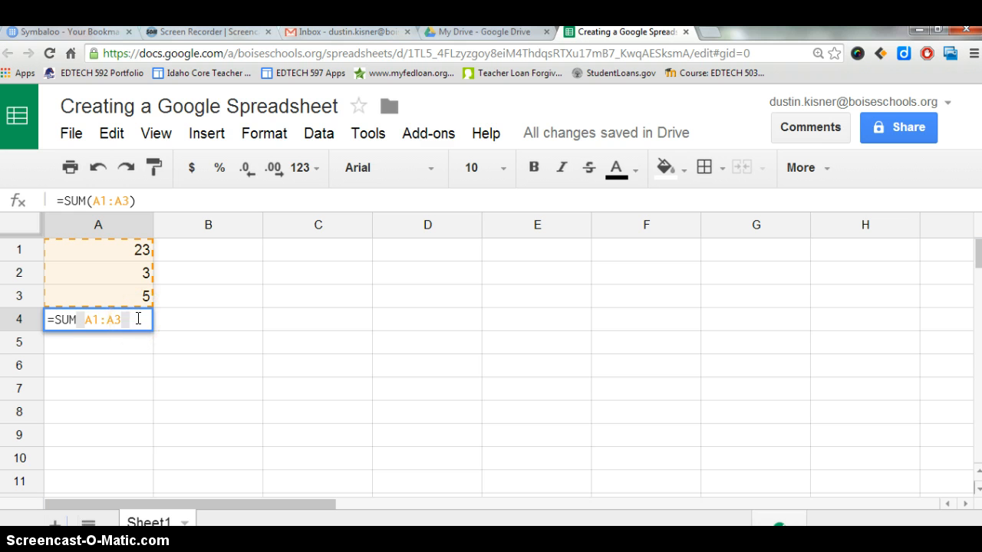
pyautogui.click(227, 321)
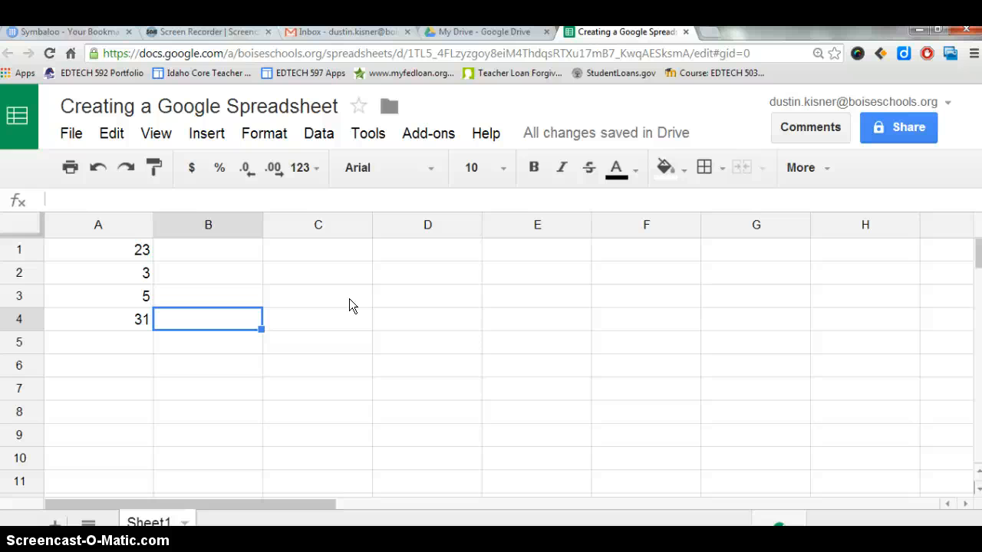
# - Check the spreadsheet's save status and its entry in the My Drive file list, returning to the spreadsheet
pyautogui.moveTo(618, 135)
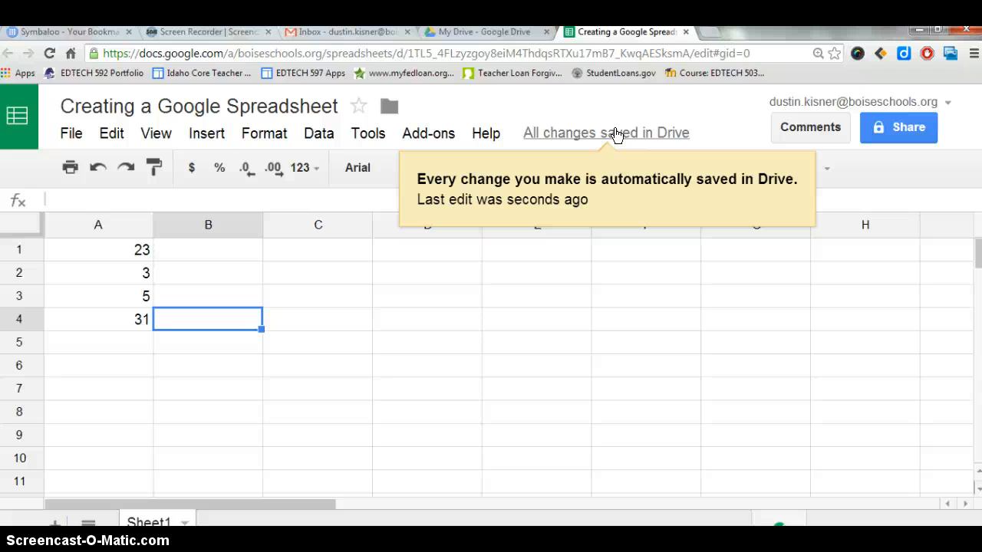
pyautogui.click(498, 35)
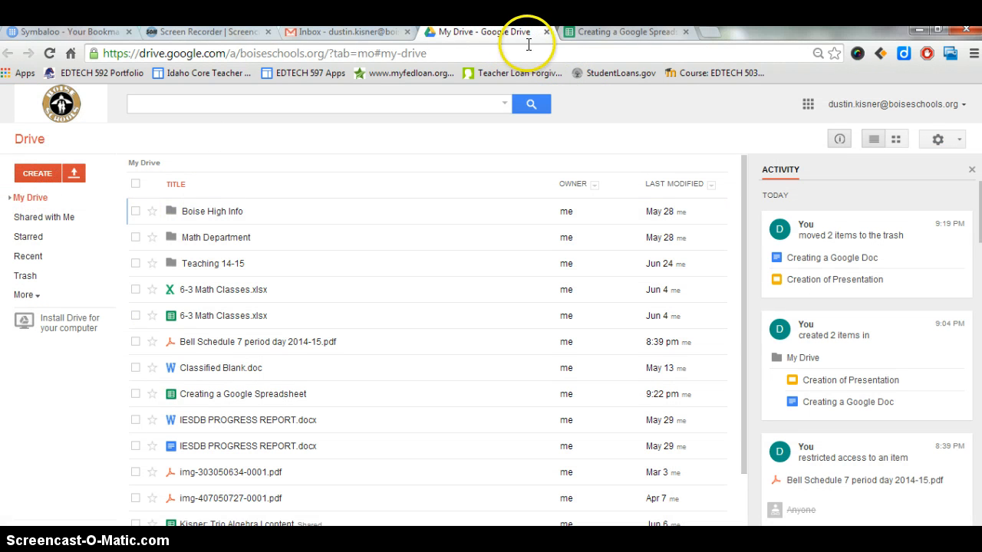
pyautogui.click(613, 33)
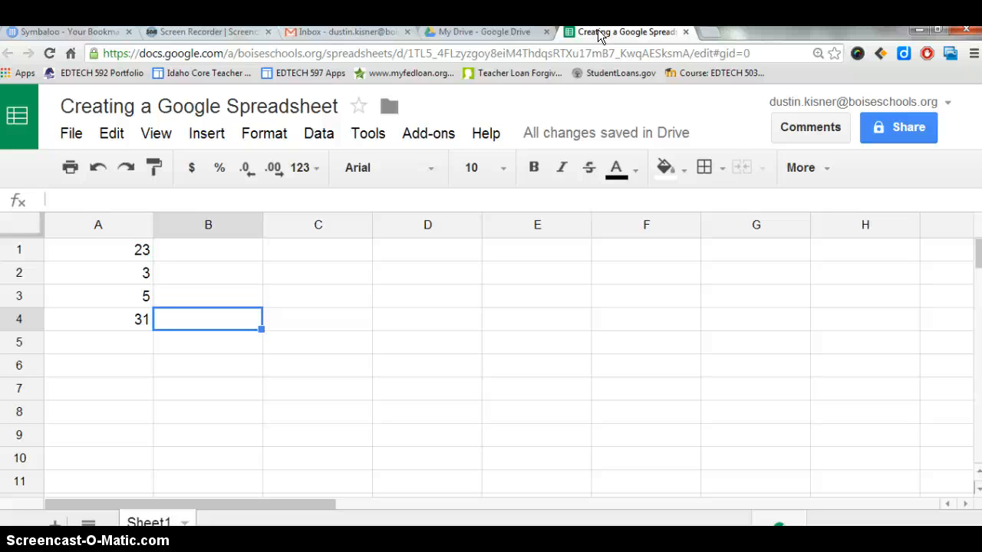
pyautogui.moveTo(563, 135)
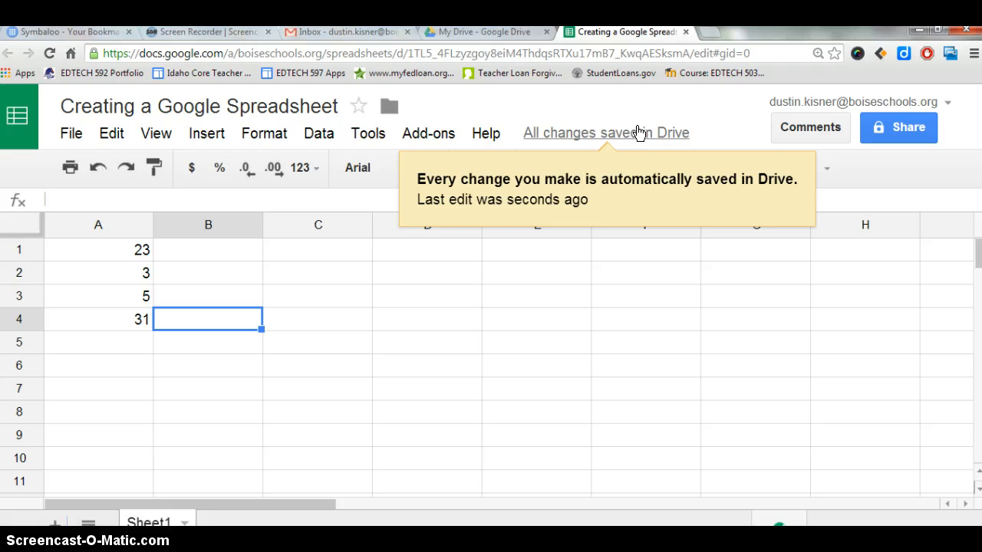
# - Close the spreadsheet, view the Shared with Me files, and reopen "Creating a Google Spreadsheet" from My Drive
pyautogui.click(685, 31)
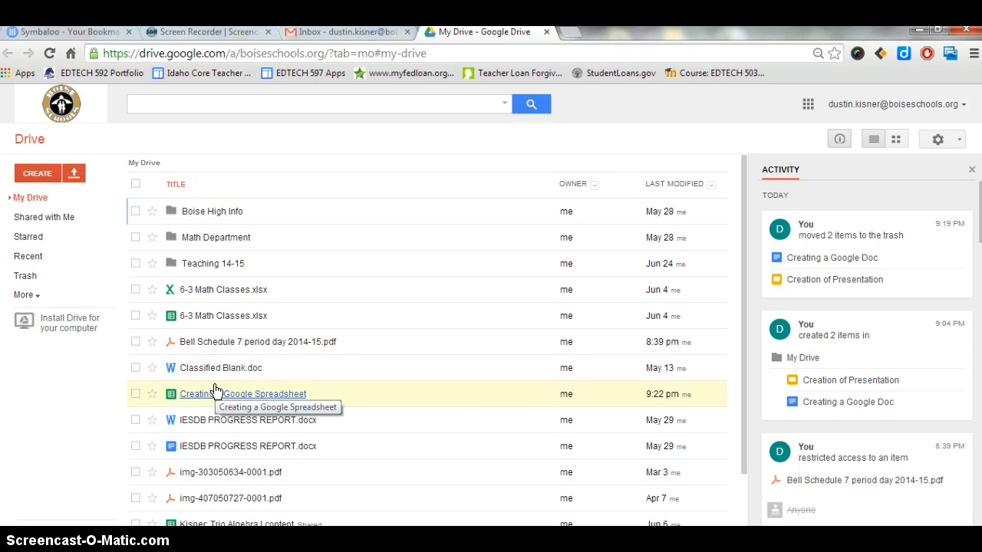
pyautogui.click(31, 198)
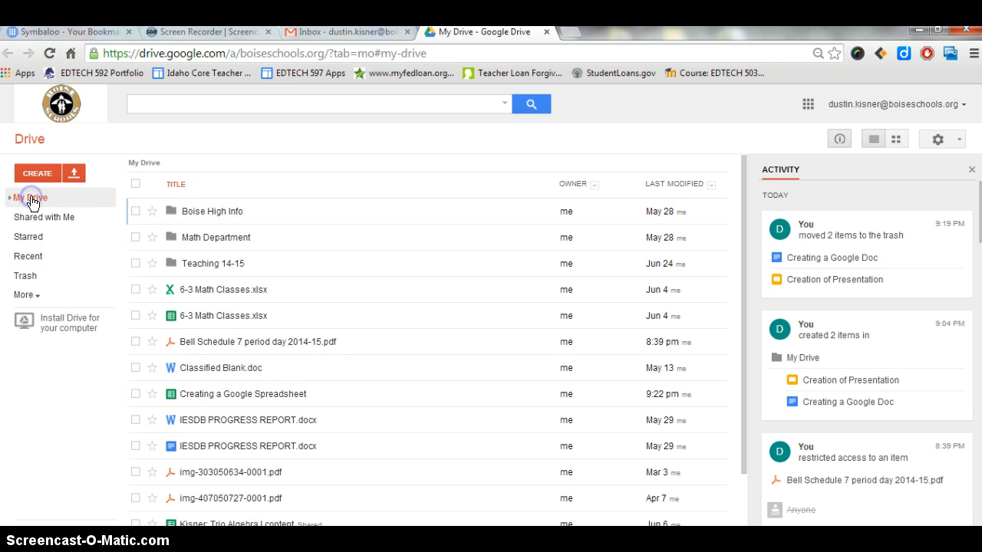
pyautogui.click(31, 218)
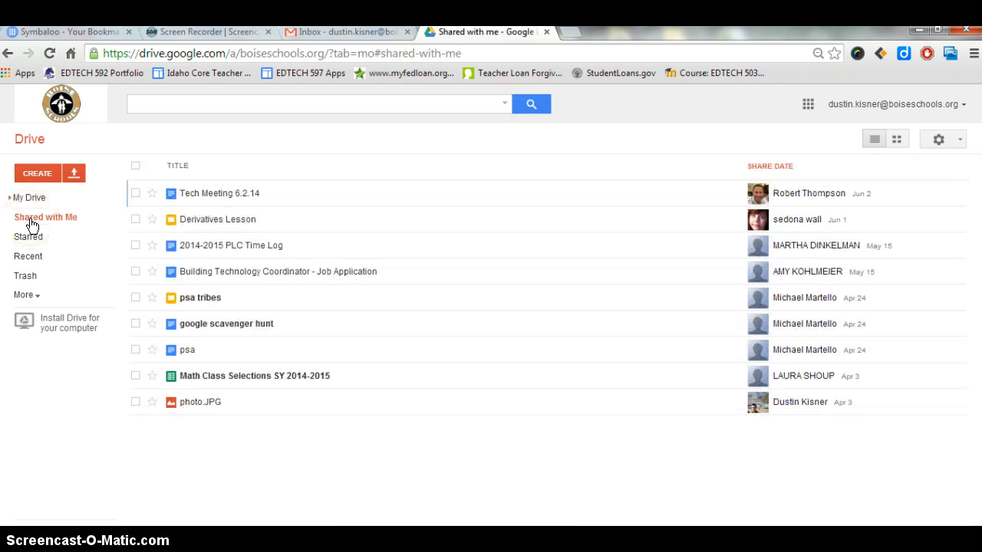
pyautogui.click(28, 200)
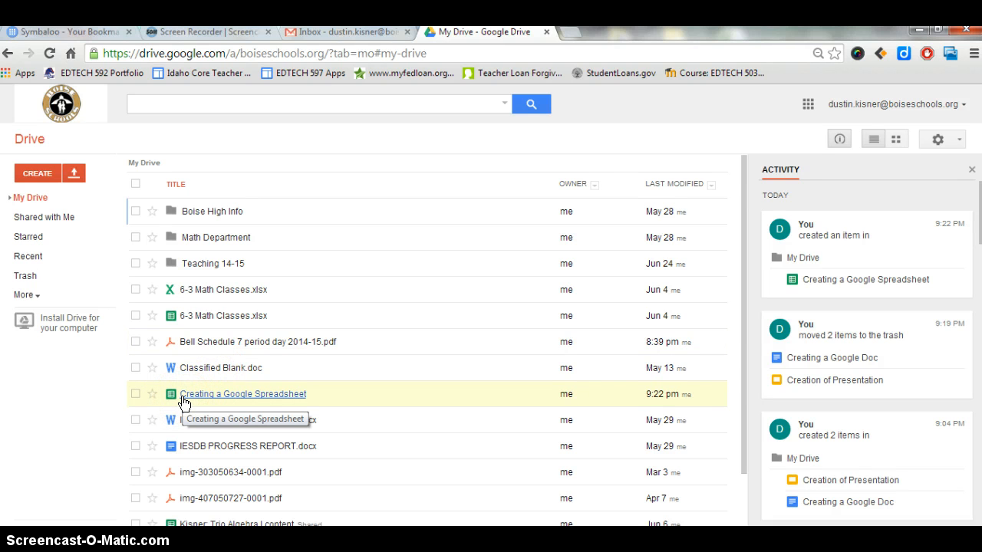
pyautogui.click(221, 395)
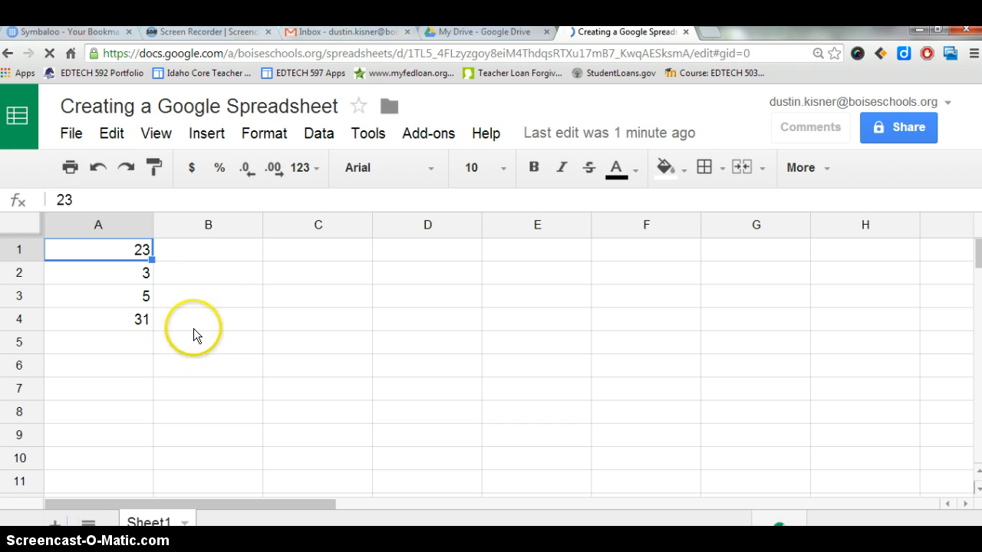
# - Enter the headings "Students" in cell B1 and "Project CHapter" in cell C1
pyautogui.click(238, 250)
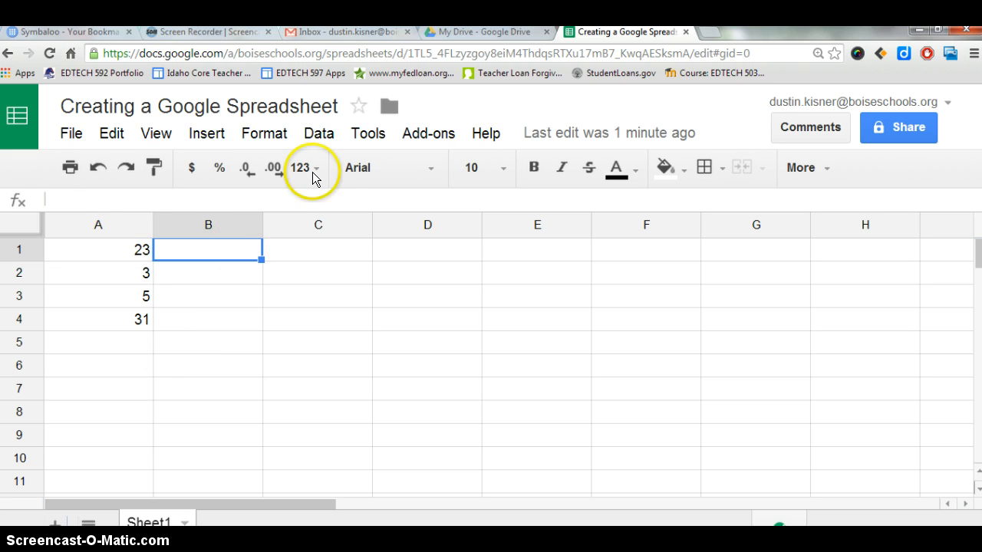
pyautogui.write('Studet')
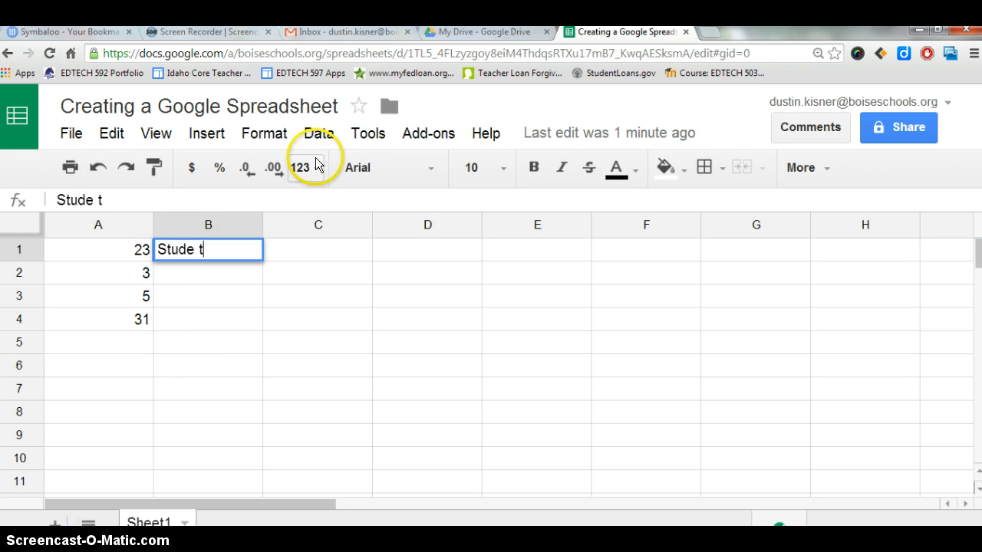
pyautogui.press('BackSpace')
pyautogui.write('e')
pyautogui.press('BackSpace')
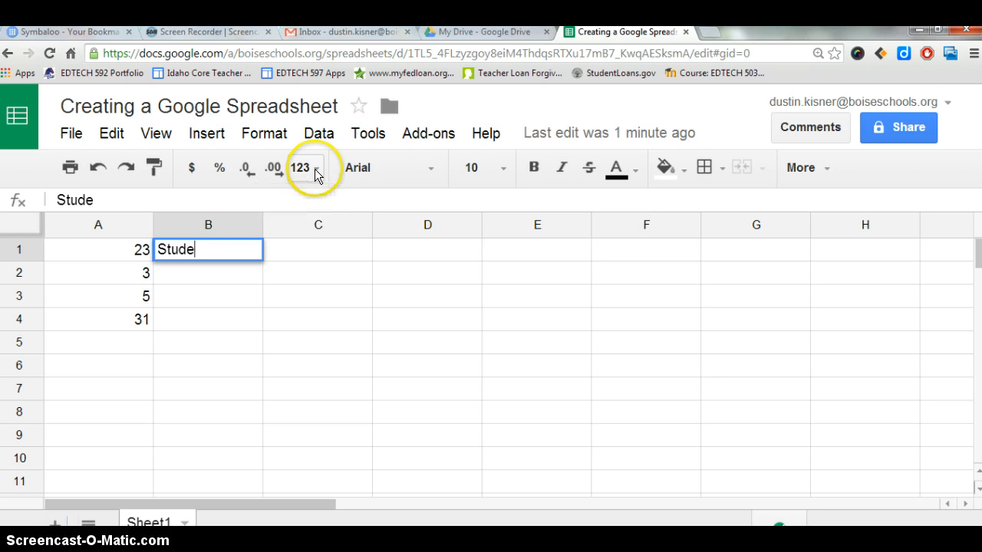
pyautogui.write('nts')
pyautogui.press('Tab')
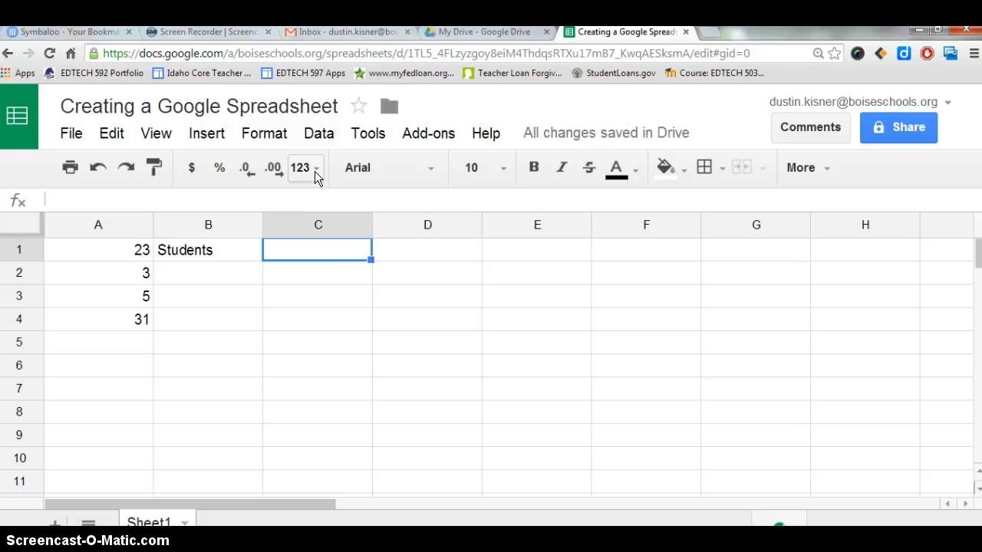
pyautogui.write('P')
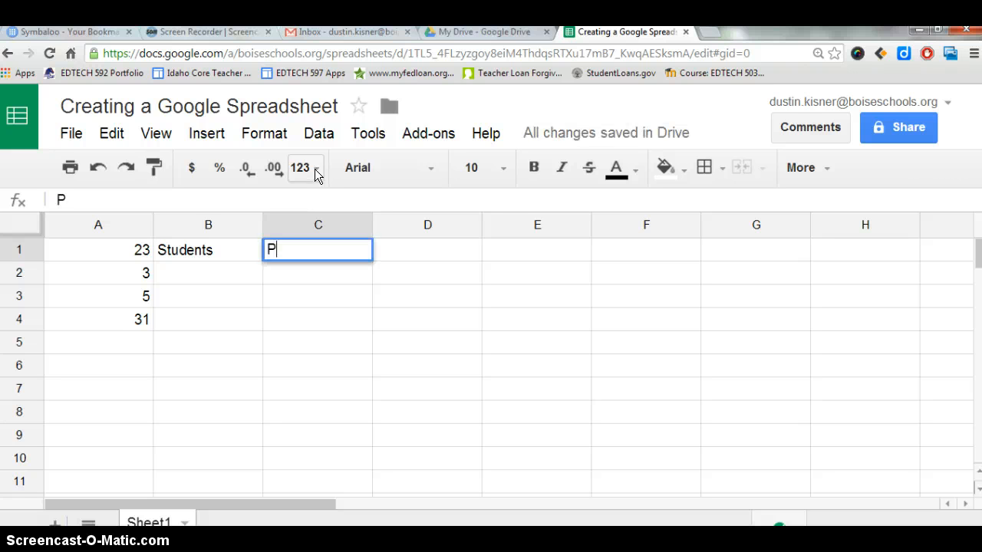
pyautogui.write('roject CHapter')
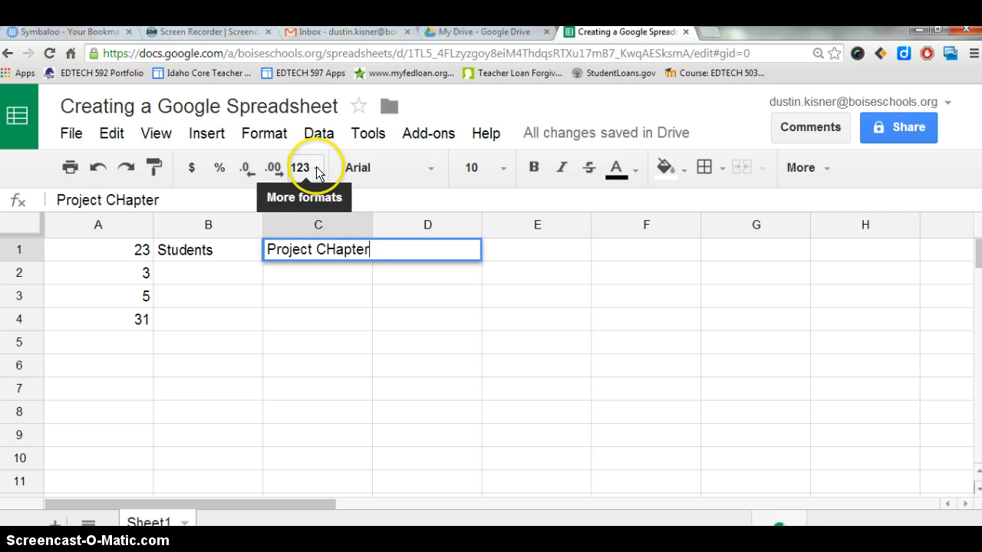
pyautogui.click(221, 273)
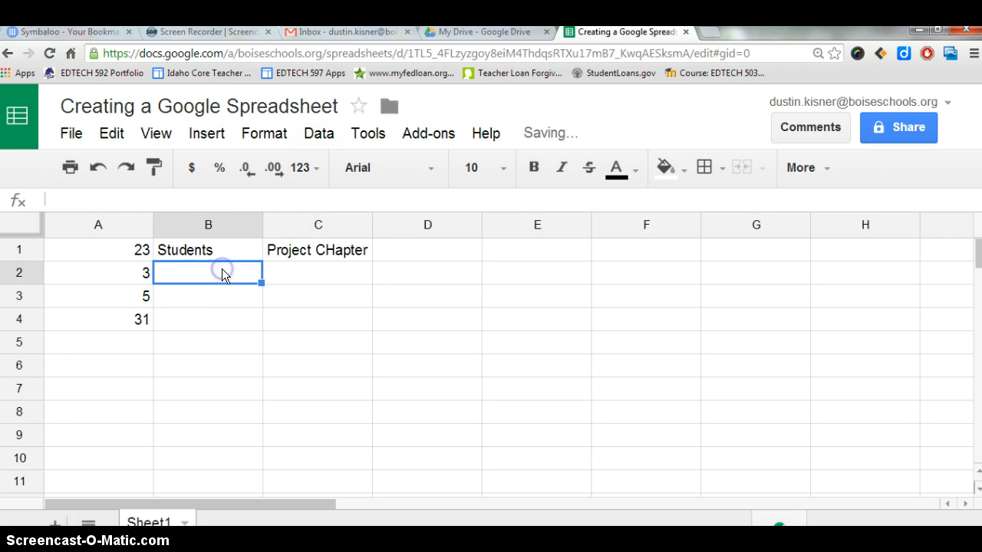
# - Enter two students' first names under the "Students" heading in cells B2 and B3
pyautogui.moveTo(559, 139)
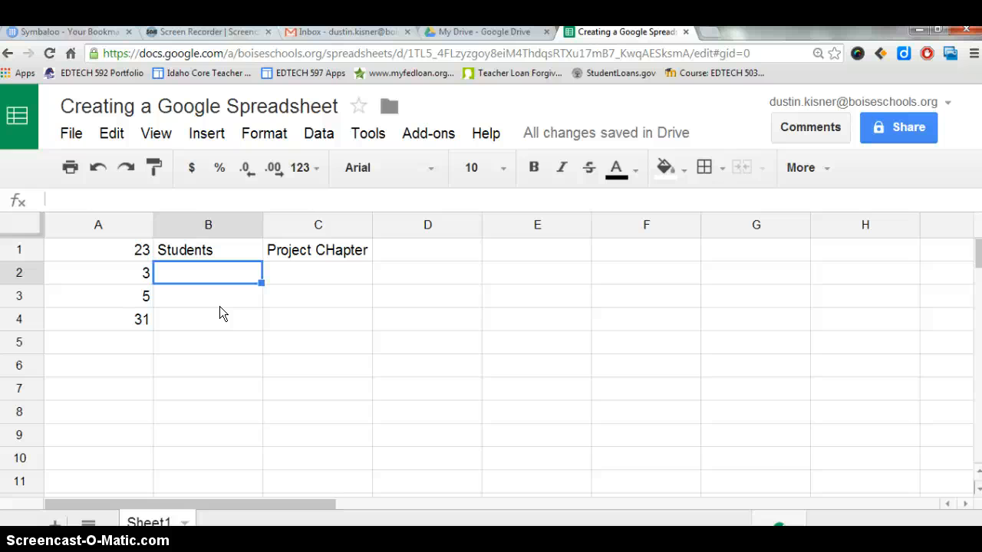
pyautogui.write('Joh')
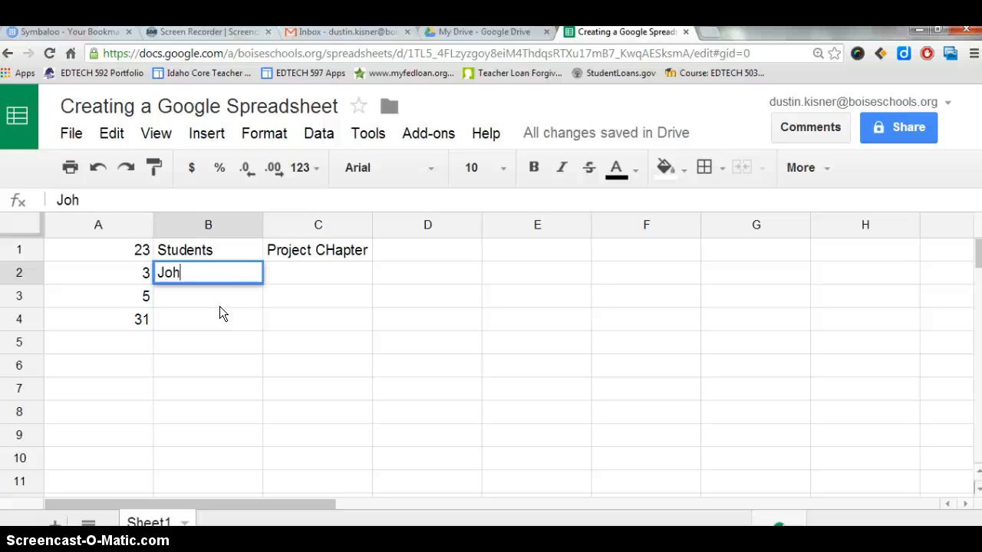
pyautogui.write('nny')
pyautogui.press('Return')
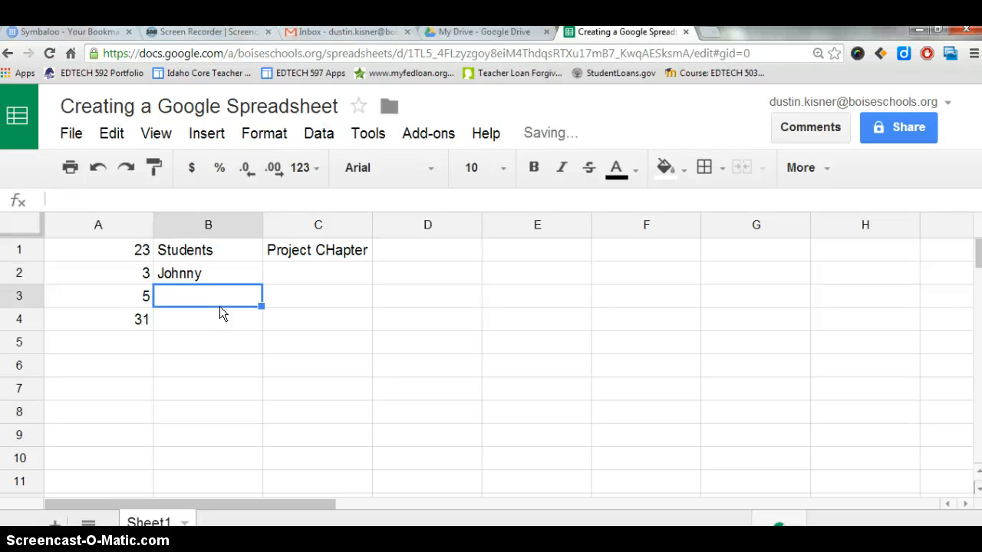
pyautogui.write('Jane')
pyautogui.click(269, 327)
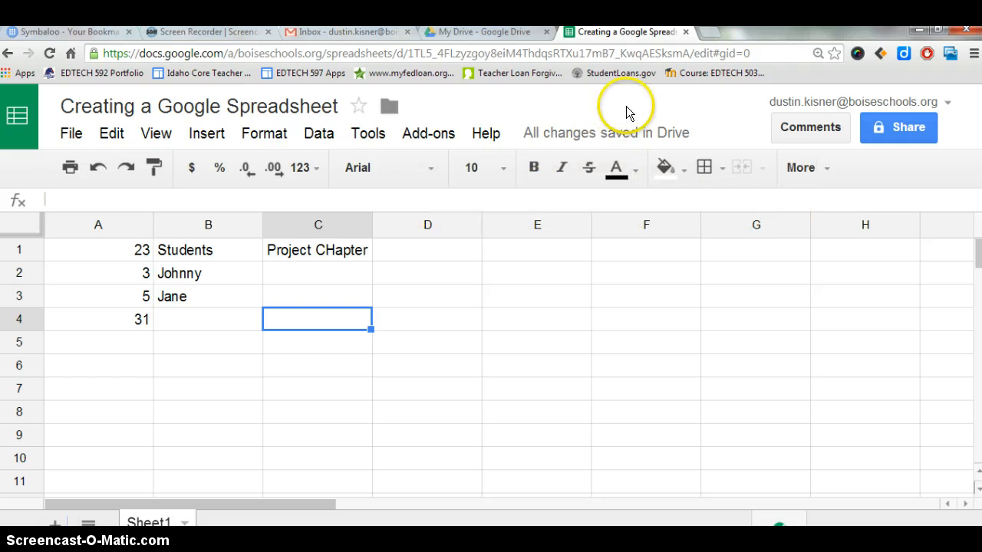
# - Close the spreadsheet, reopen "Creating a Google Spreadsheet" from My Drive, and review which items can be inserted into the sheet
pyautogui.click(686, 32)
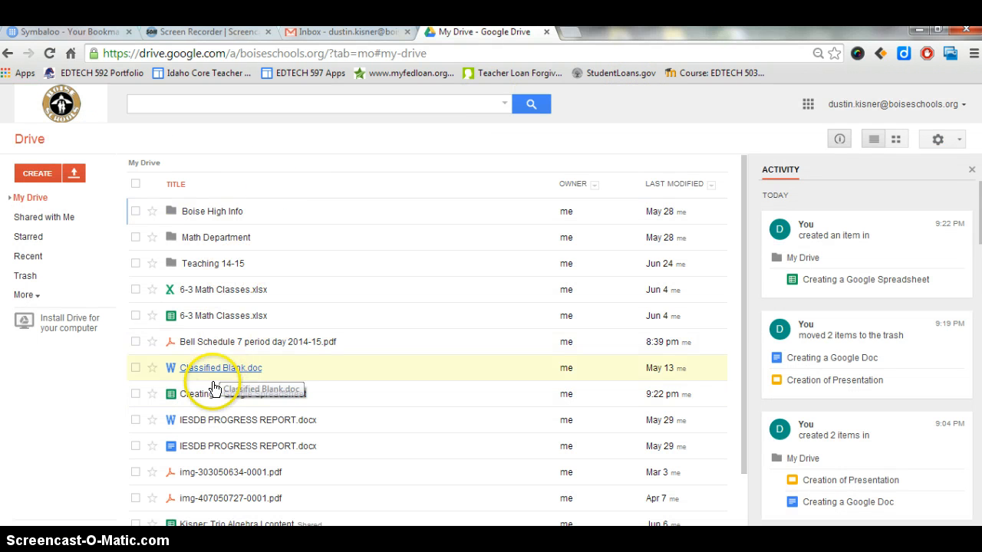
pyautogui.click(213, 400)
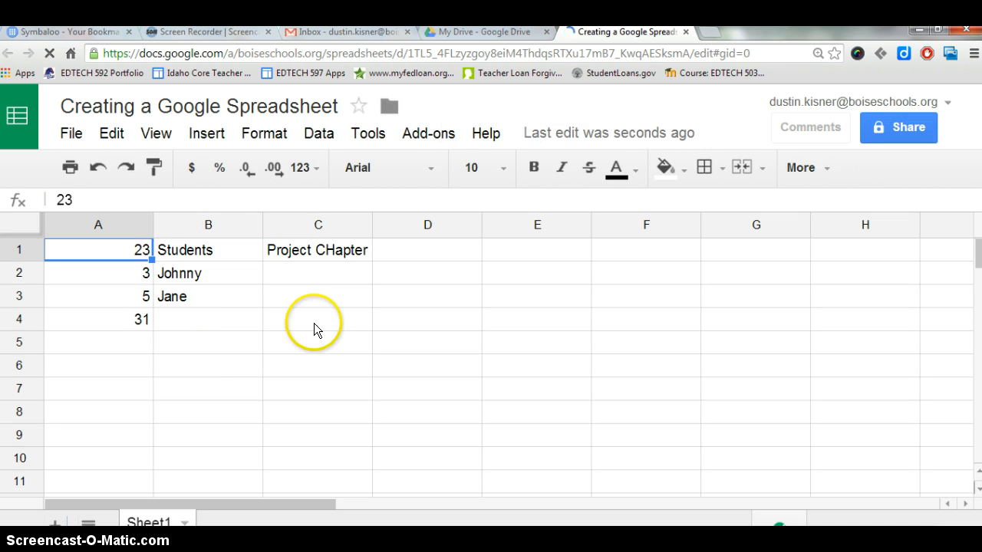
pyautogui.click(352, 321)
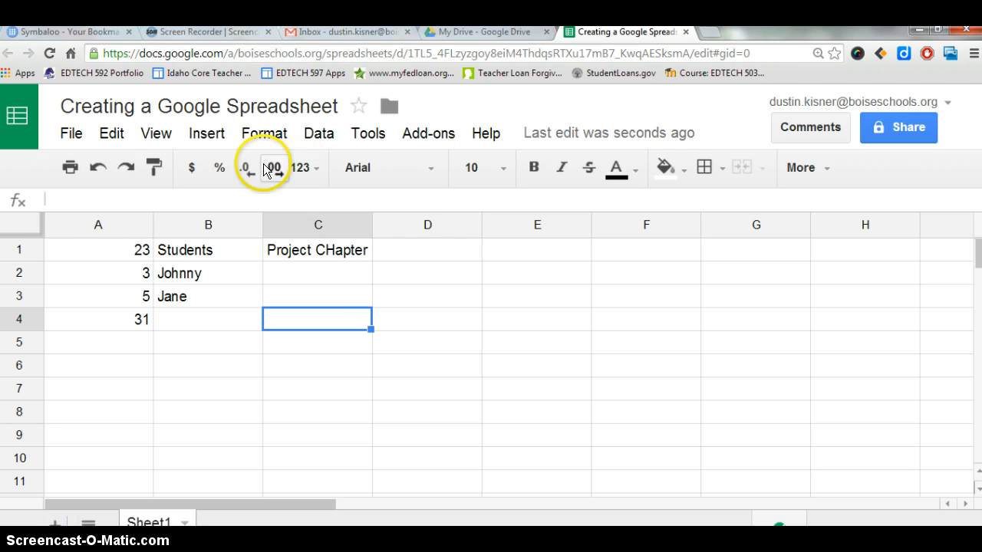
pyautogui.click(189, 133)
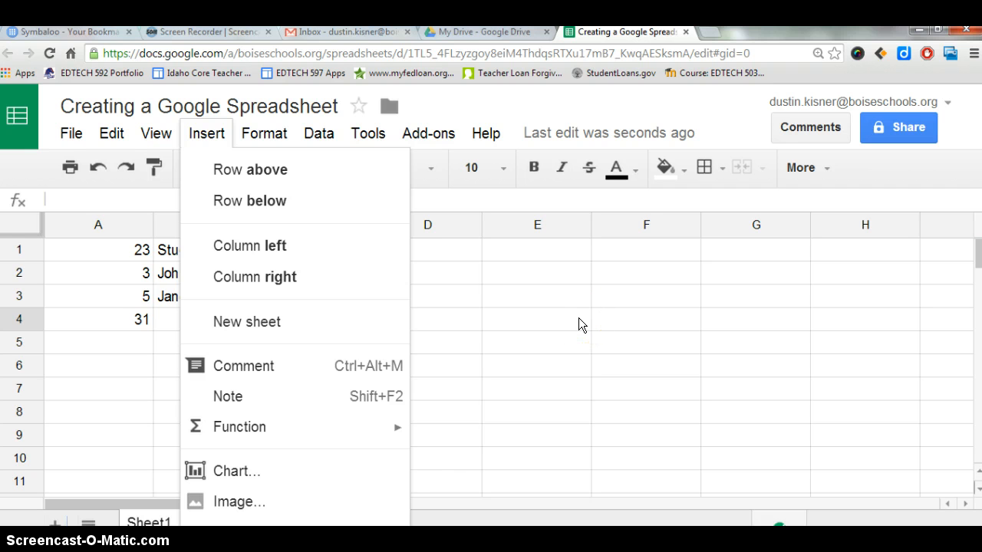
pyautogui.click(587, 281)
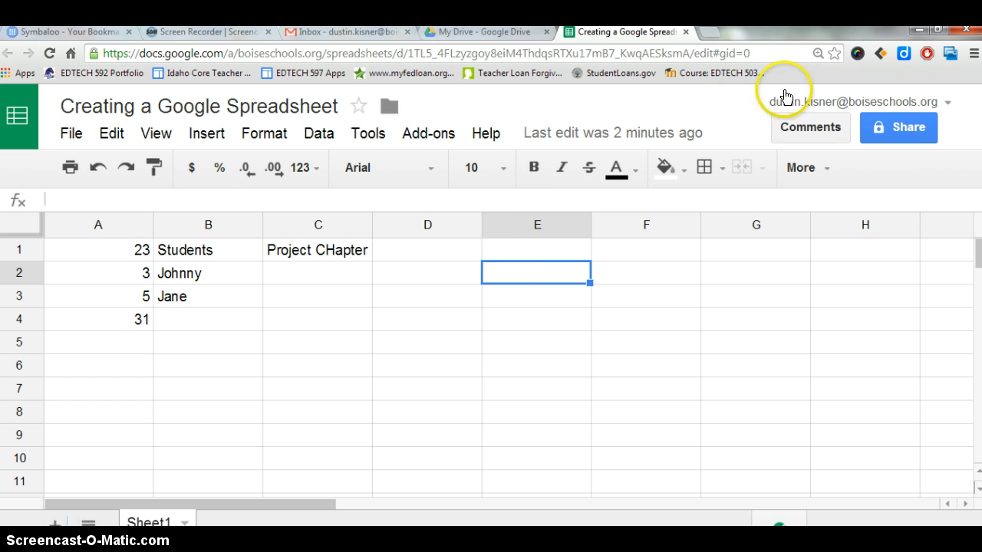
# - Close the spreadsheet and create a new form in Google Drive
pyautogui.click(686, 32)
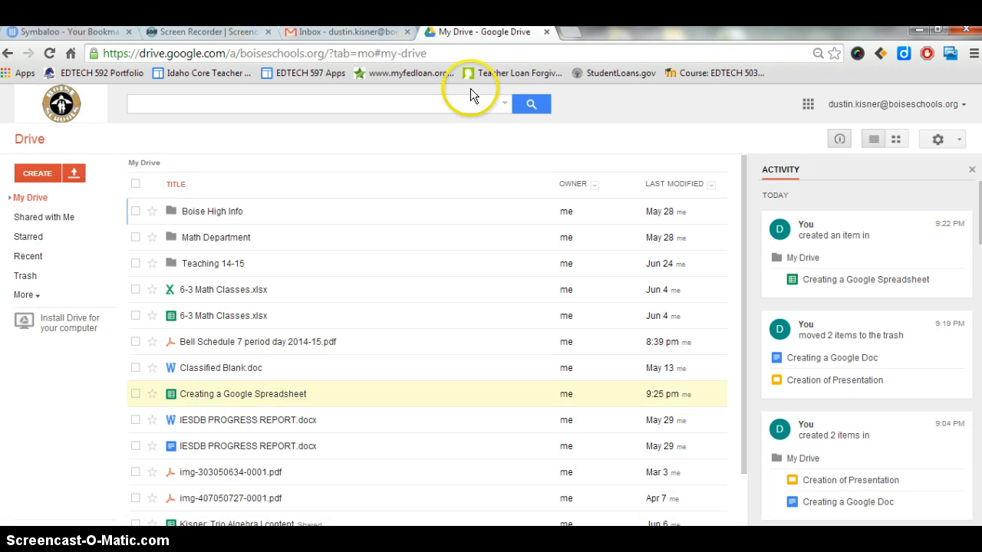
pyautogui.click(39, 175)
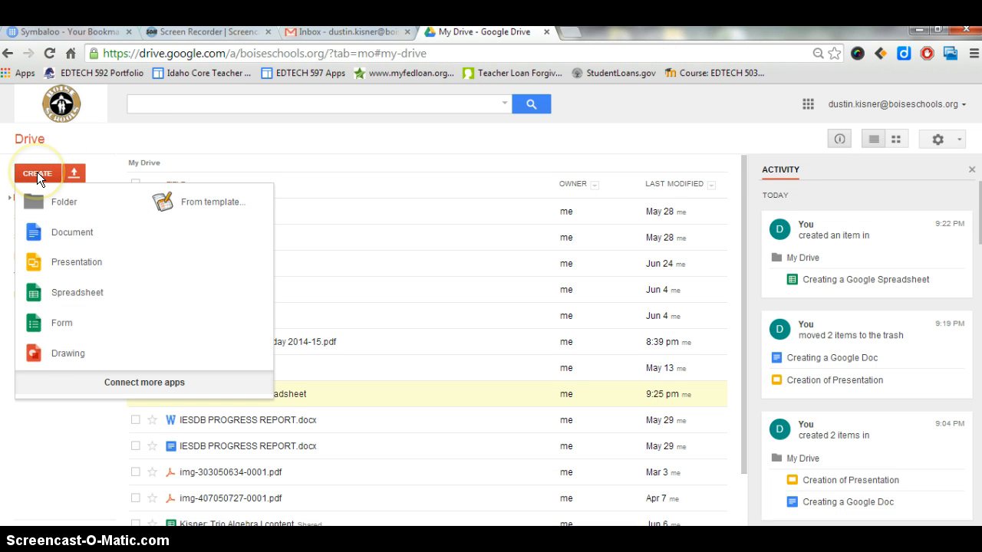
pyautogui.click(68, 325)
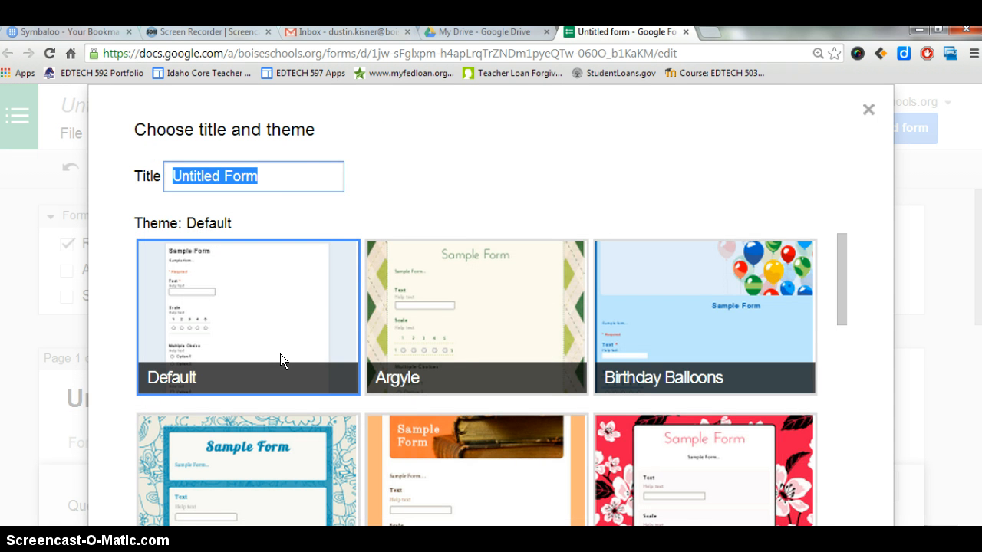
# - Keep the form's default title and apply the Cookies theme
pyautogui.click(264, 163)
pyautogui.moveTo(842, 261); pyautogui.dragTo(845, 344)
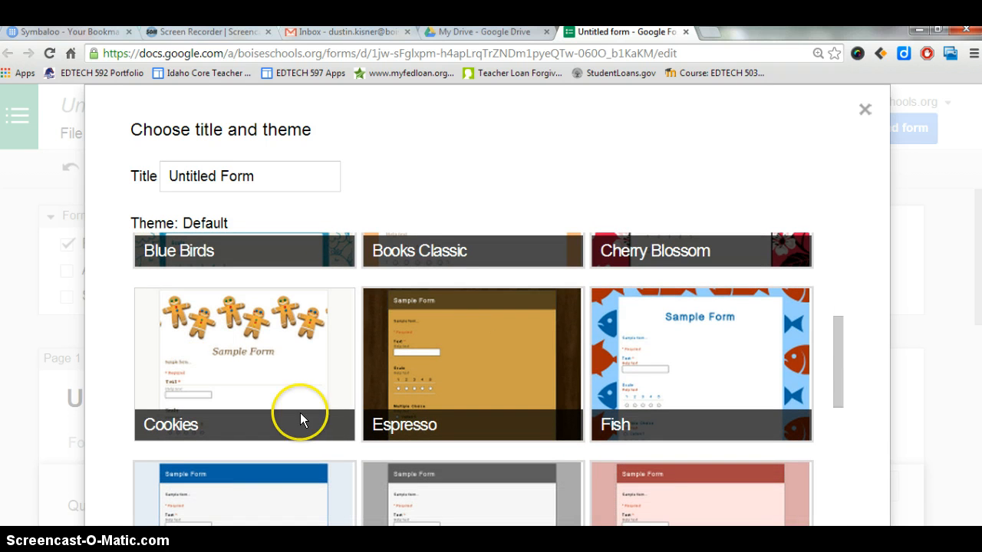
pyautogui.click(264, 369)
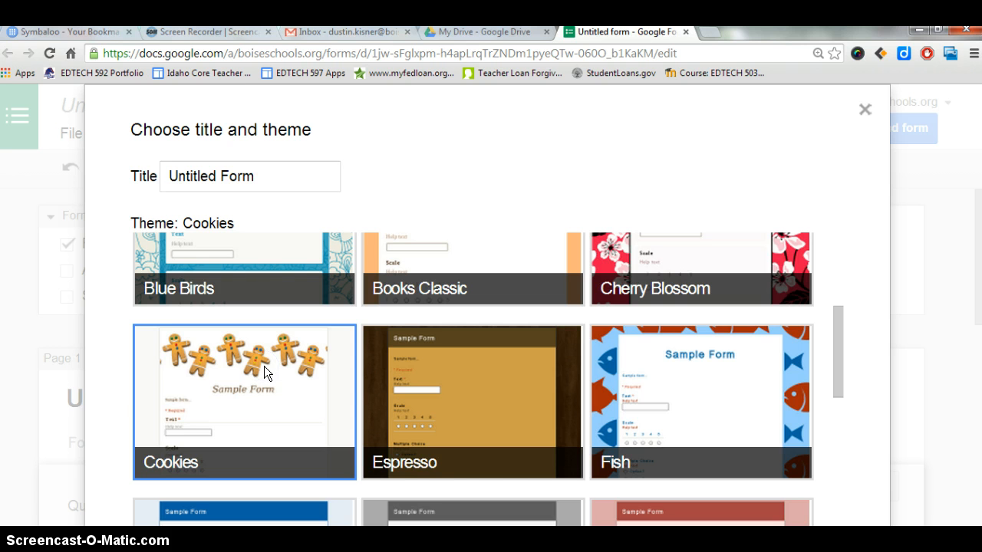
pyautogui.doubleClick(265, 389)
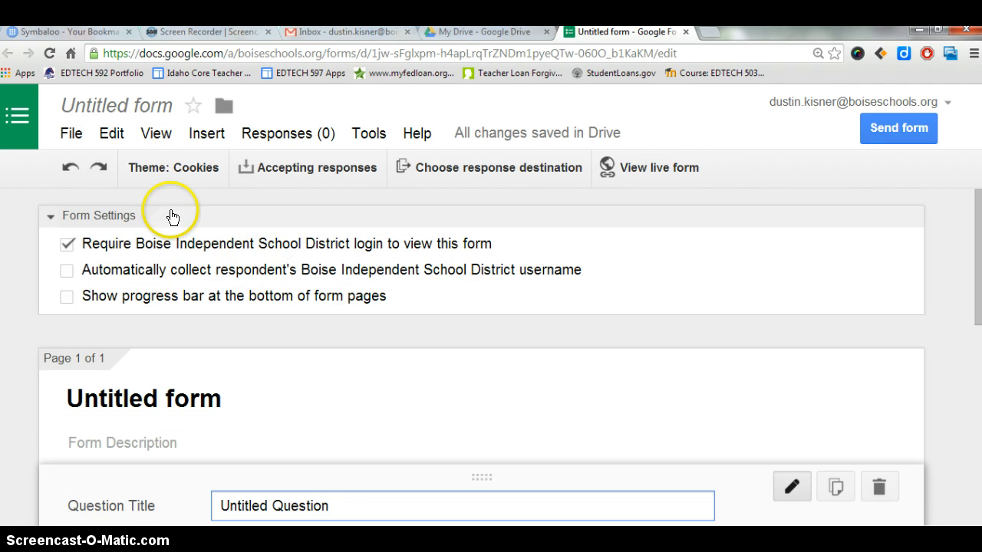
# - Rename the form as "Creating a Survey from Google"
pyautogui.click(113, 107)
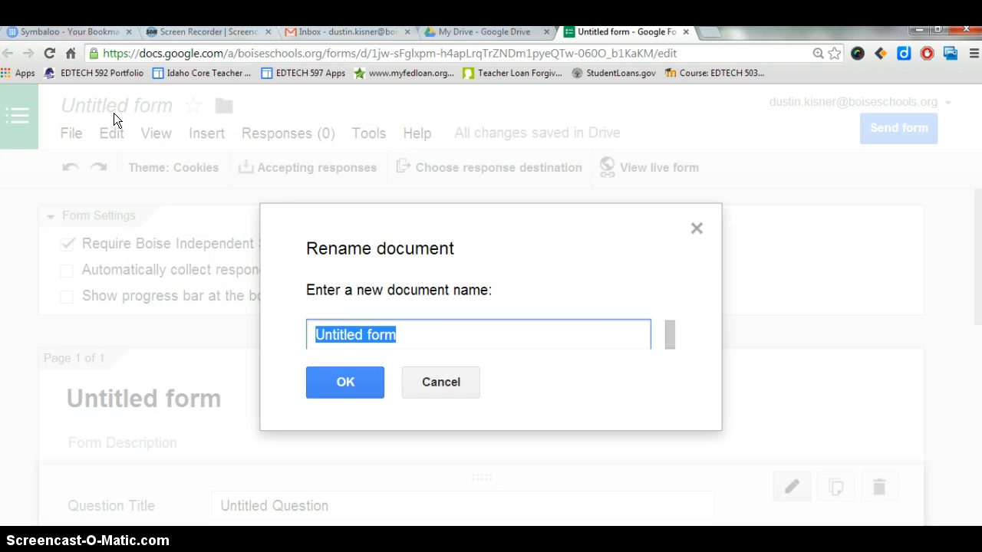
pyautogui.press('BackSpace')
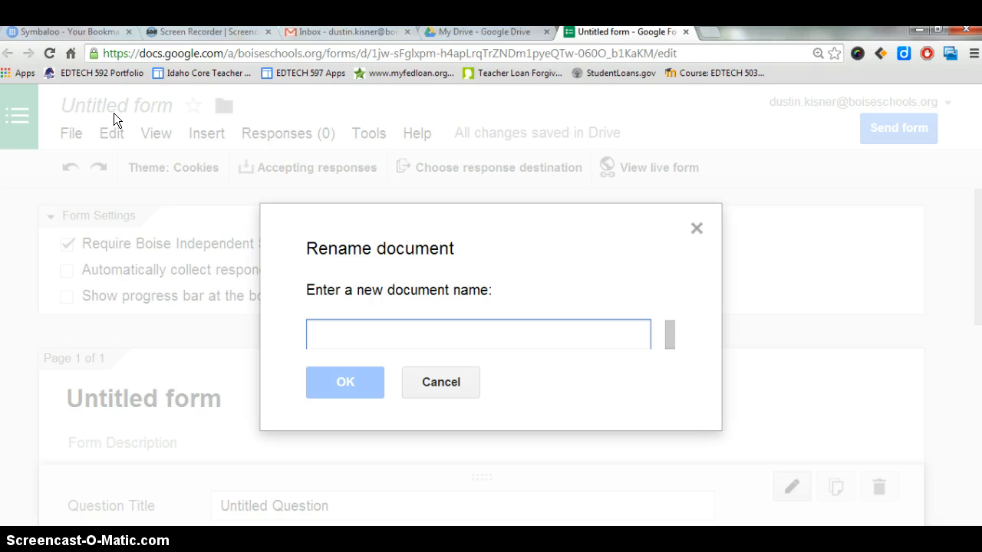
pyautogui.write('Creating ')
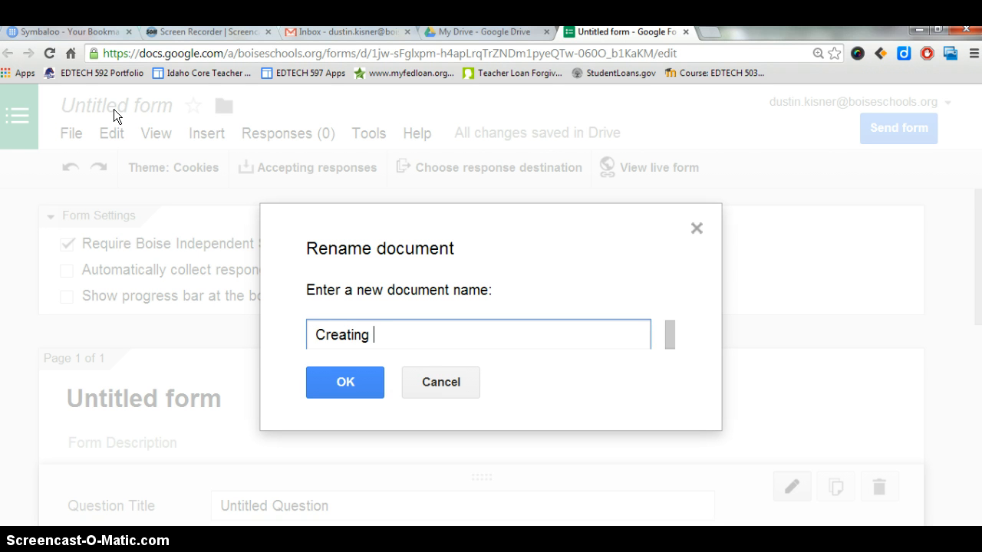
pyautogui.write('a Sure')
pyautogui.press('BackSpace')
pyautogui.write('vey from ')
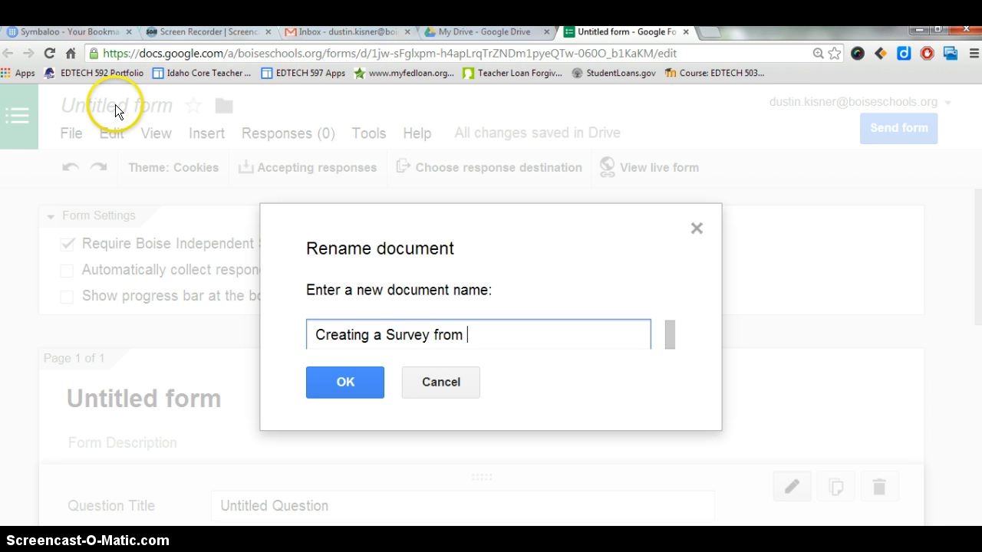
pyautogui.write('Google')
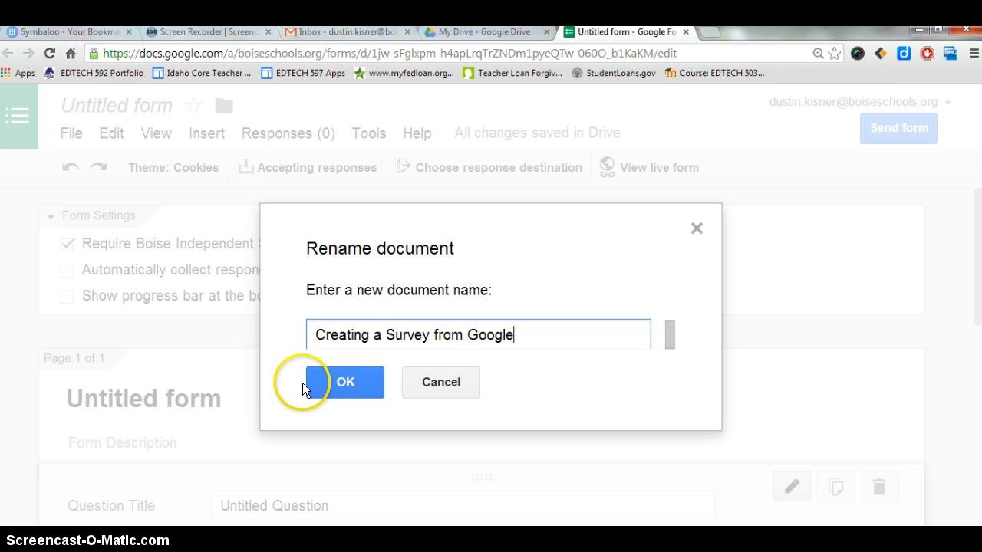
pyautogui.click(341, 390)
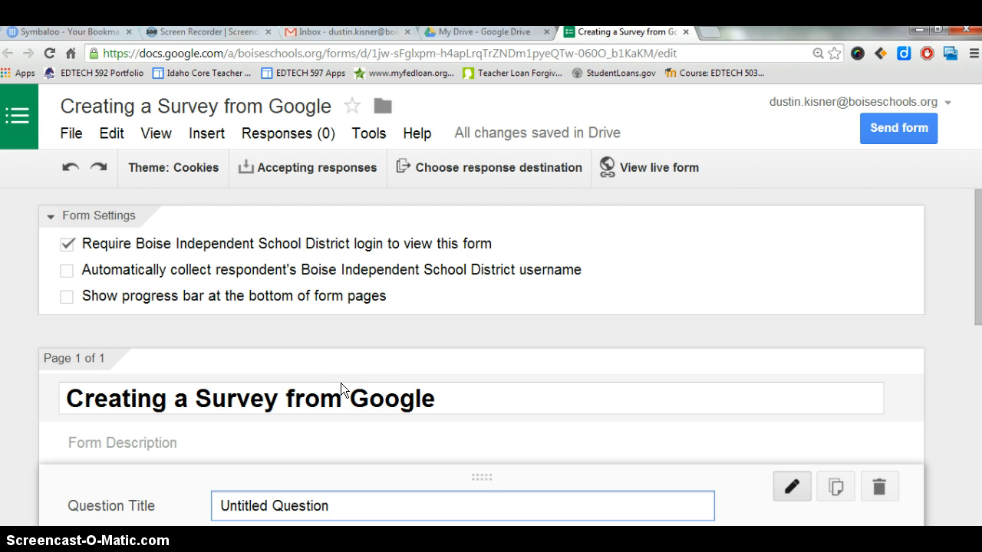
# - Replace the first question's title with "What is your favorite hobby?"
pyautogui.click(979, 253)
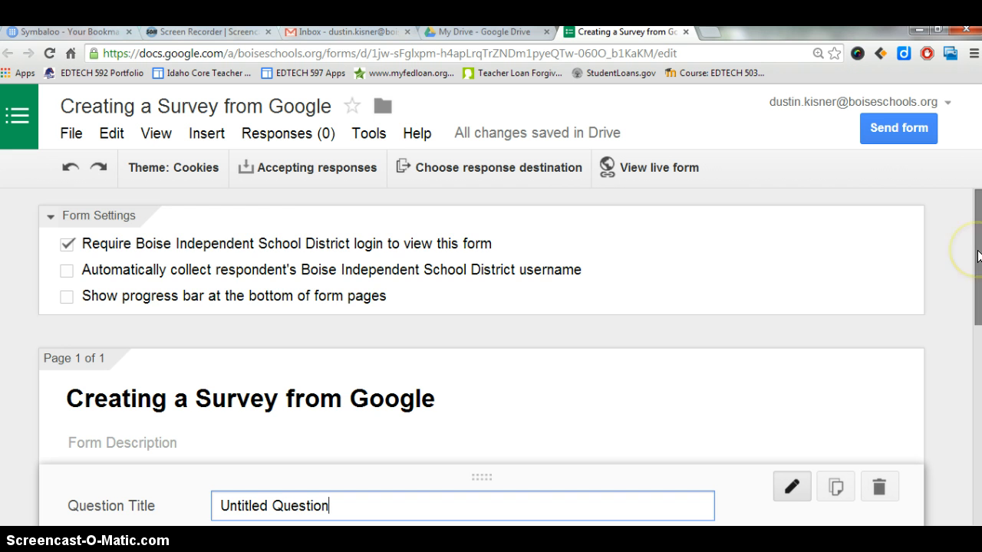
pyautogui.moveTo(979, 255); pyautogui.dragTo(978, 344)
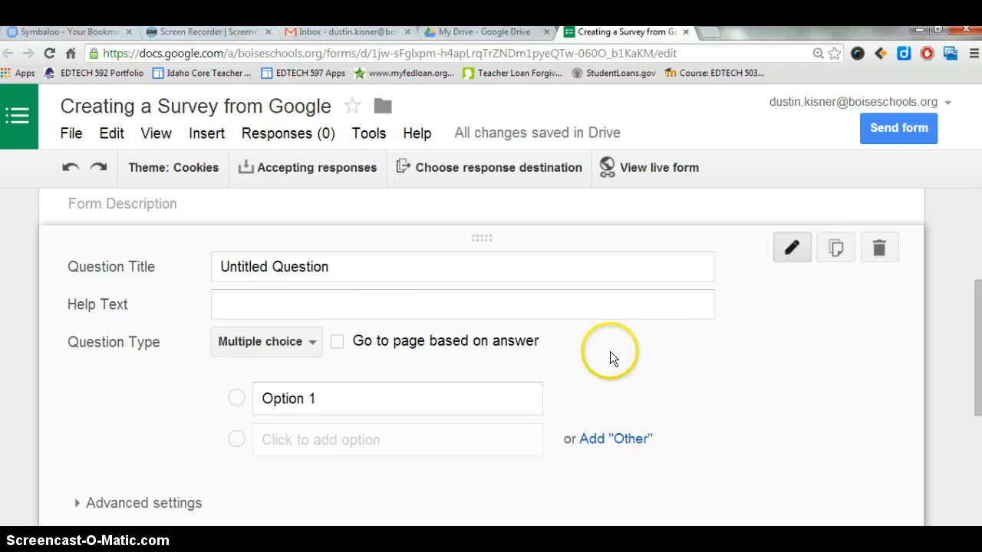
pyautogui.click(357, 266)
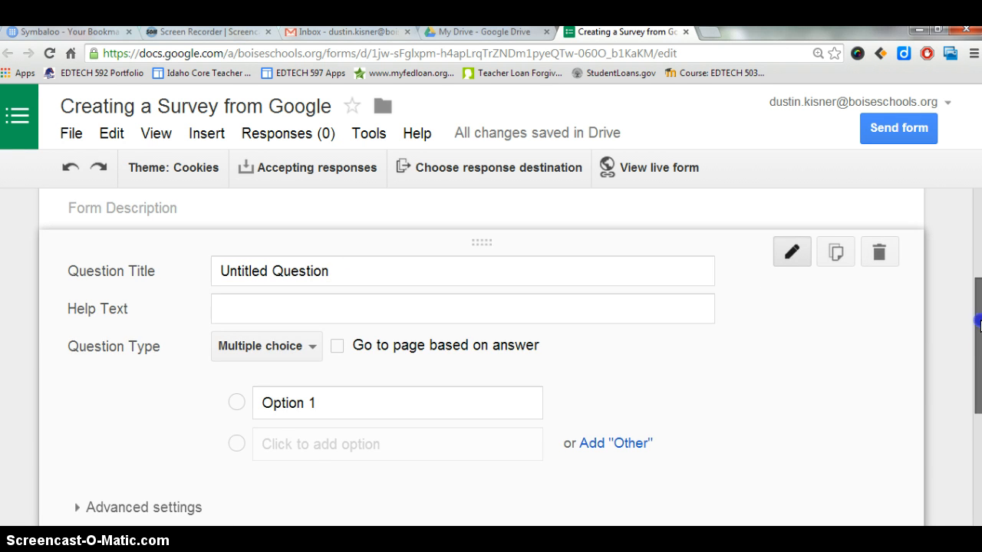
pyautogui.moveTo(977, 361); pyautogui.dragTo(977, 222)
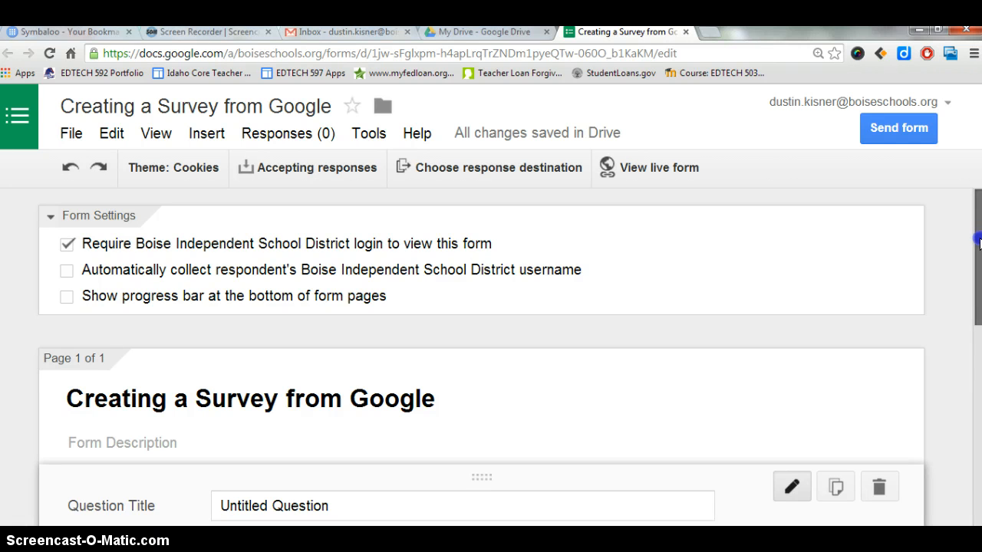
pyautogui.scroll(-3, 978, 250)
pyautogui.moveTo(977, 250); pyautogui.dragTo(977, 338)
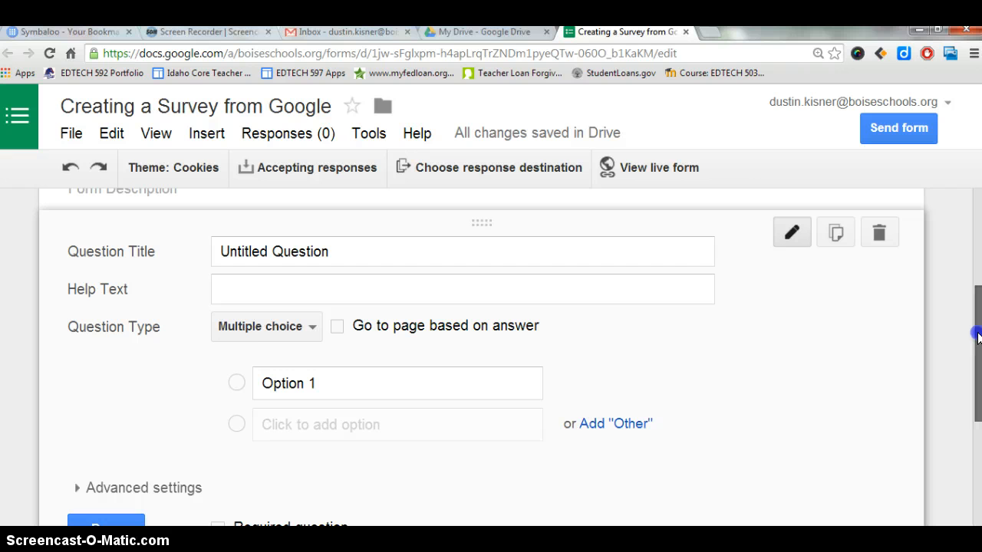
pyautogui.click(355, 254)
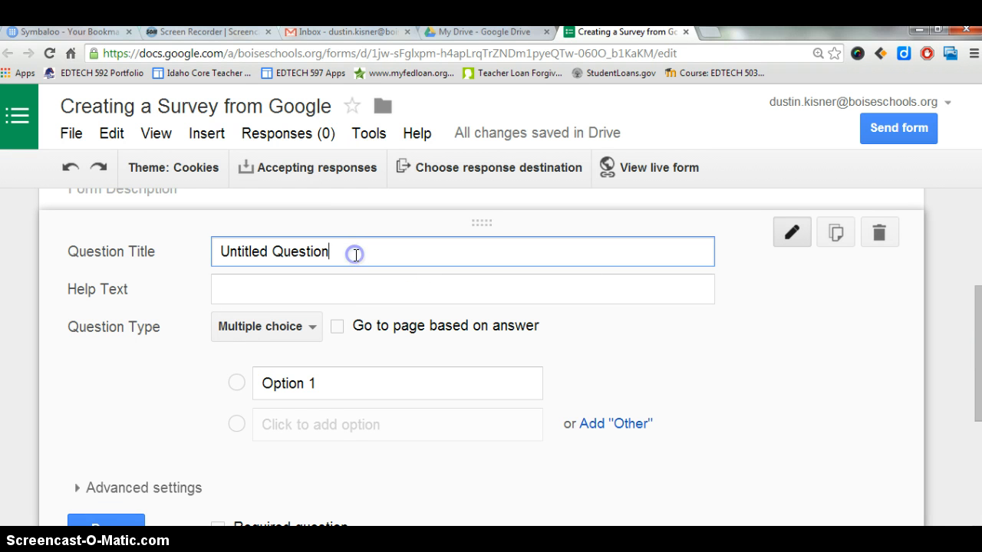
pyautogui.press('BackSpace')
pyautogui.press('BackSpace')
pyautogui.press('BackSpace')
pyautogui.press('BackSpace')
pyautogui.press('BackSpace')
pyautogui.press('BackSpace')
pyautogui.press('BackSpace')
pyautogui.press('BackSpace')
pyautogui.press('BackSpace')
pyautogui.press('BackSpace')
pyautogui.press('BackSpace')
pyautogui.press('BackSpace')
pyautogui.press('BackSpace')
pyautogui.press('BackSpace')
pyautogui.press('BackSpace')
pyautogui.press('BackSpace')
pyautogui.press('BackSpace')
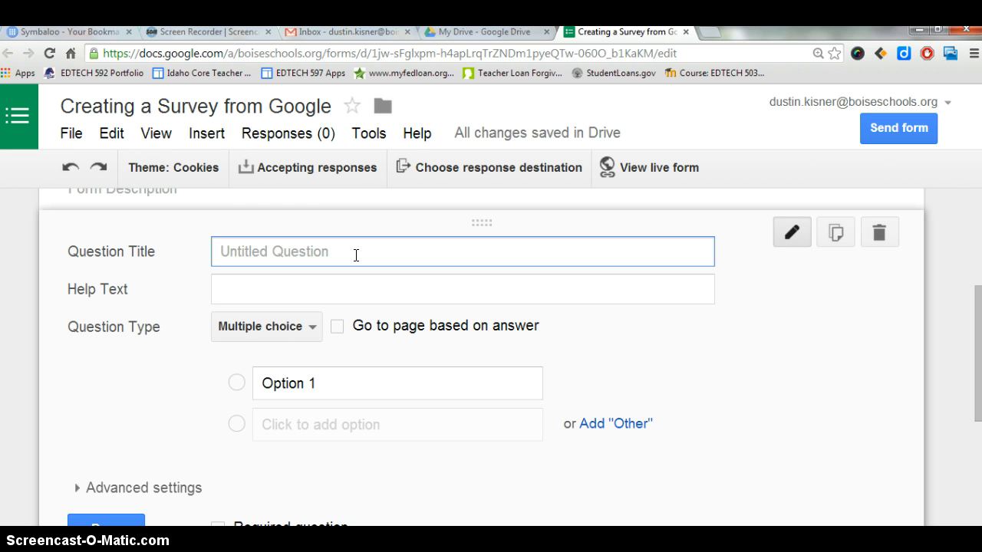
pyautogui.write('What is your favo')
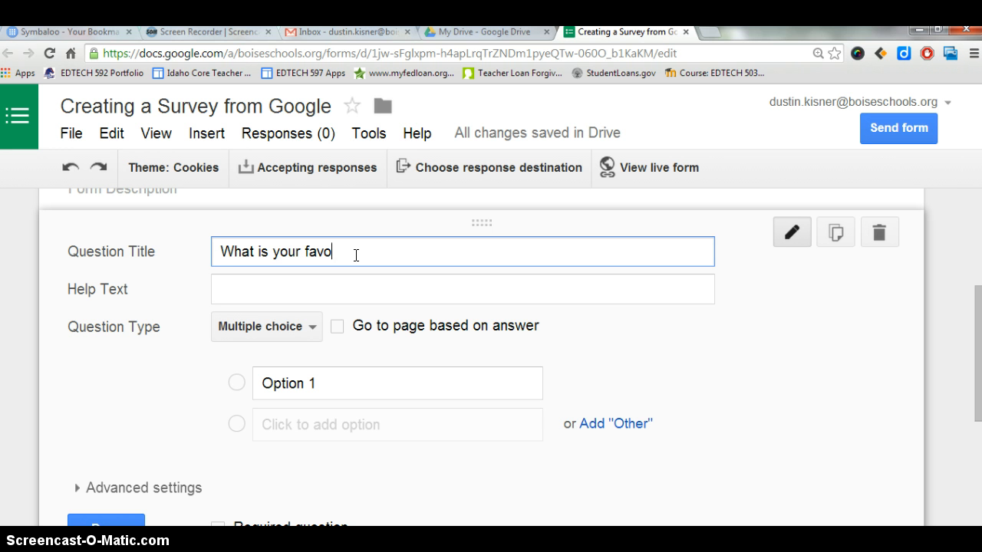
pyautogui.write('rite hobby')
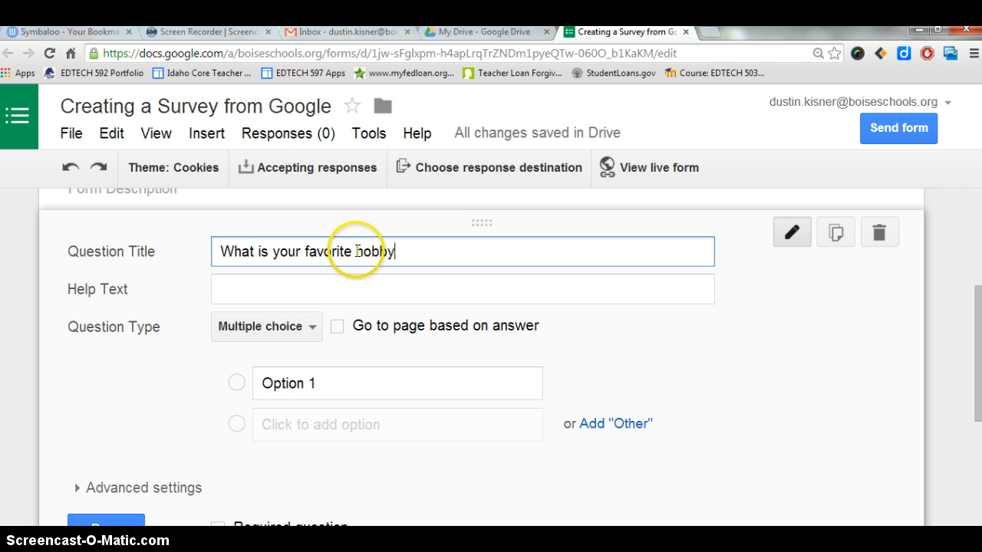
pyautogui.write('?')
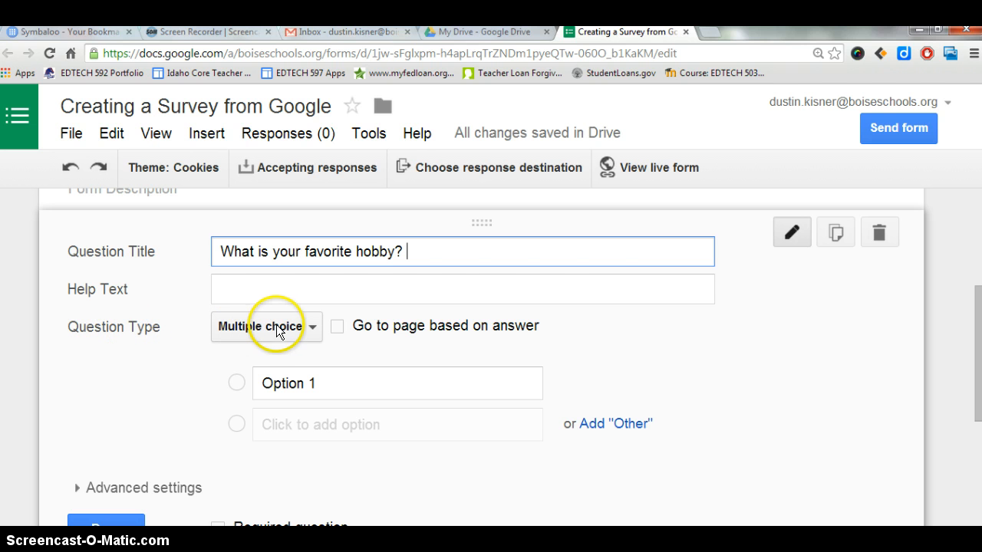
# - Set the hobby question's type to Text and finish editing the question
pyautogui.click(312, 330)
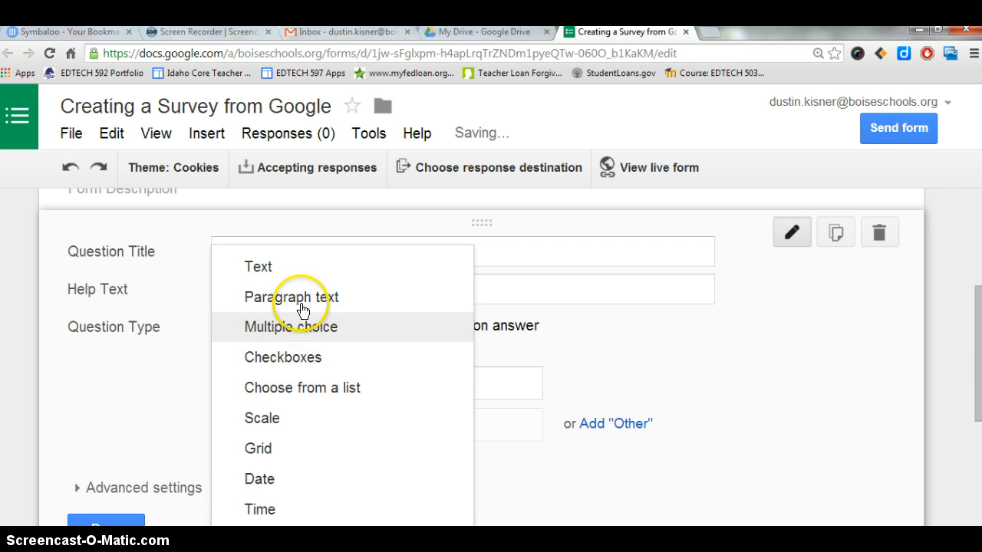
pyautogui.click(301, 300)
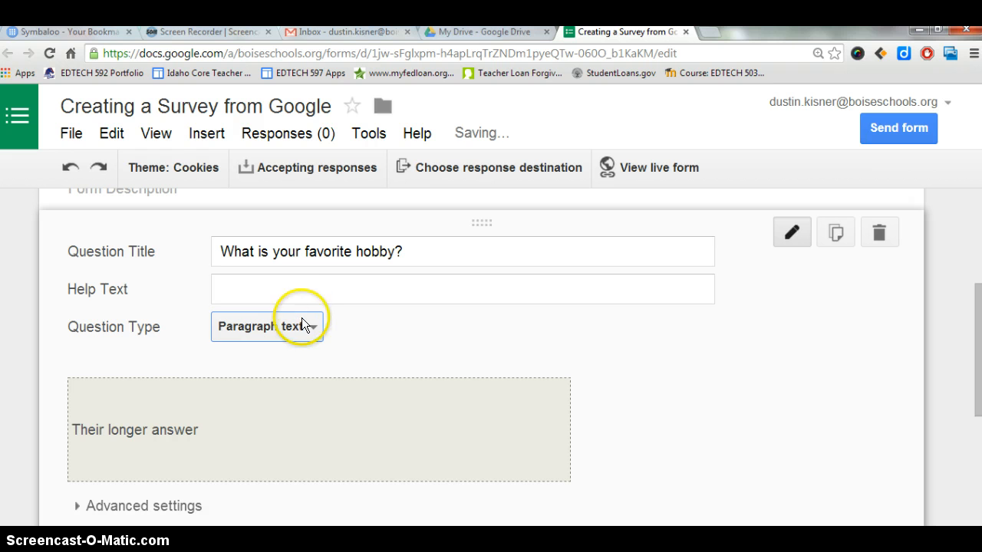
pyautogui.click(305, 326)
pyautogui.click(266, 289)
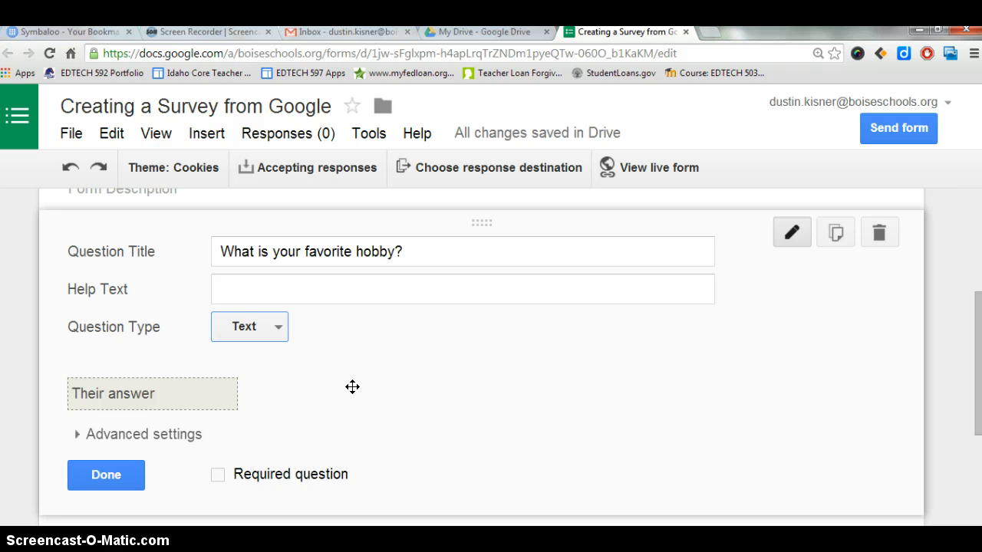
pyautogui.click(285, 329)
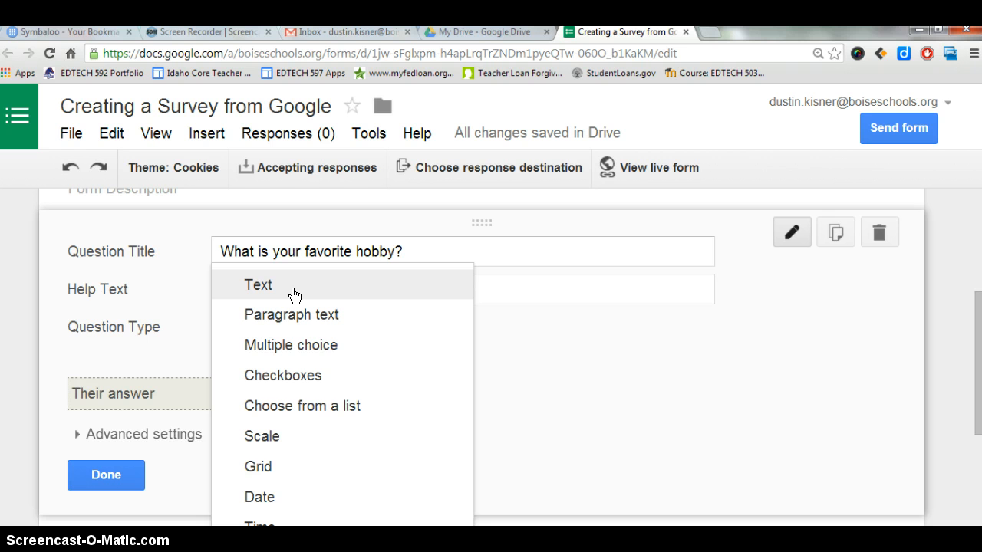
pyautogui.click(293, 295)
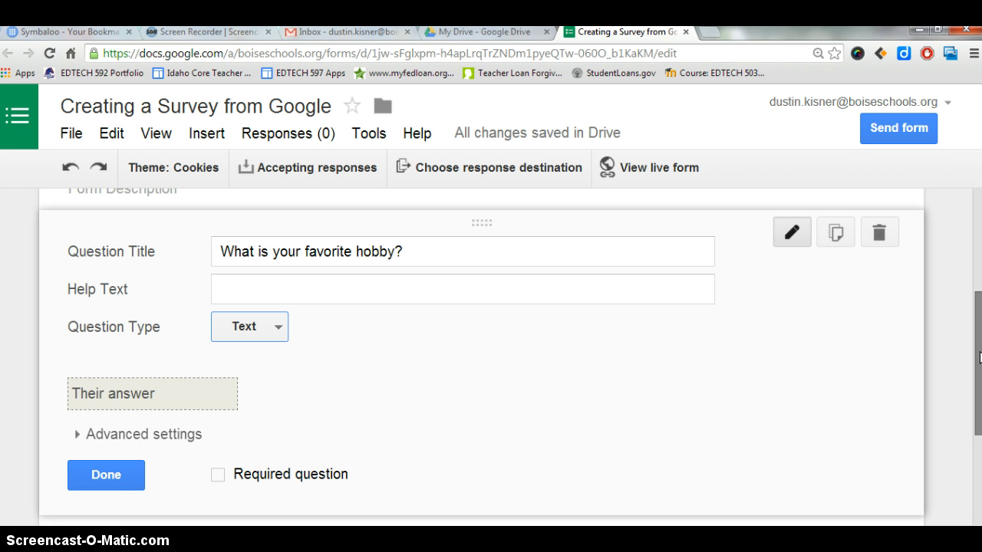
pyautogui.moveTo(980, 357)
pyautogui.mouseDown()
pyautogui.moveTo(979, 381)
pyautogui.moveTo(964, 355)
pyautogui.mouseUp()
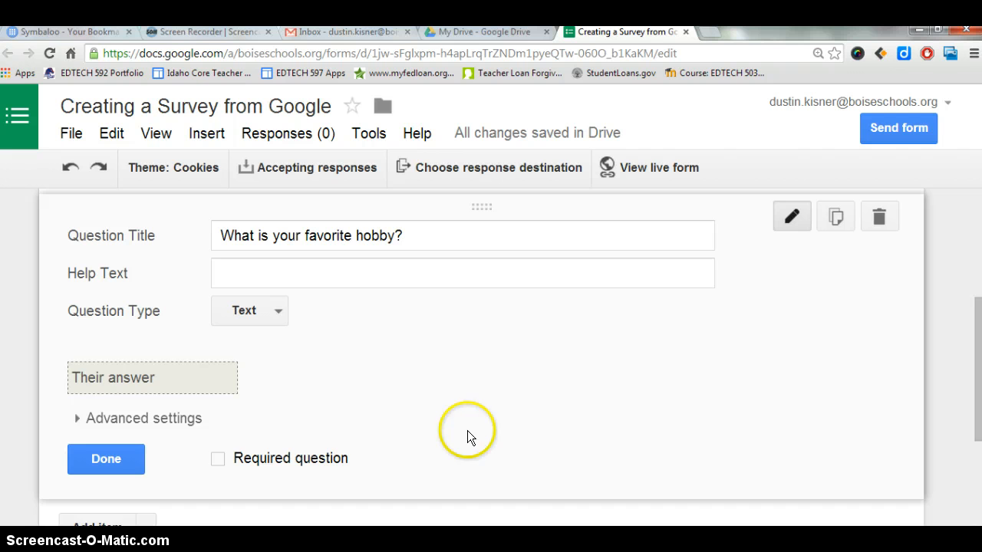
pyautogui.click(109, 456)
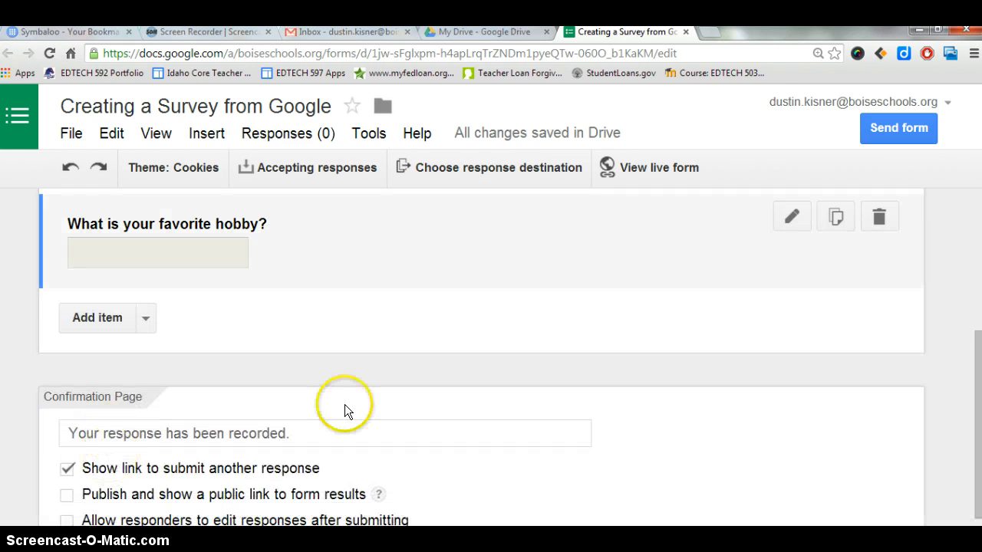
# - Add a question titled "How much do you love Math from a scale from 1-5? 1 being you love it, and 5 being you hate it."
pyautogui.moveTo(975, 373); pyautogui.dragTo(976, 347)
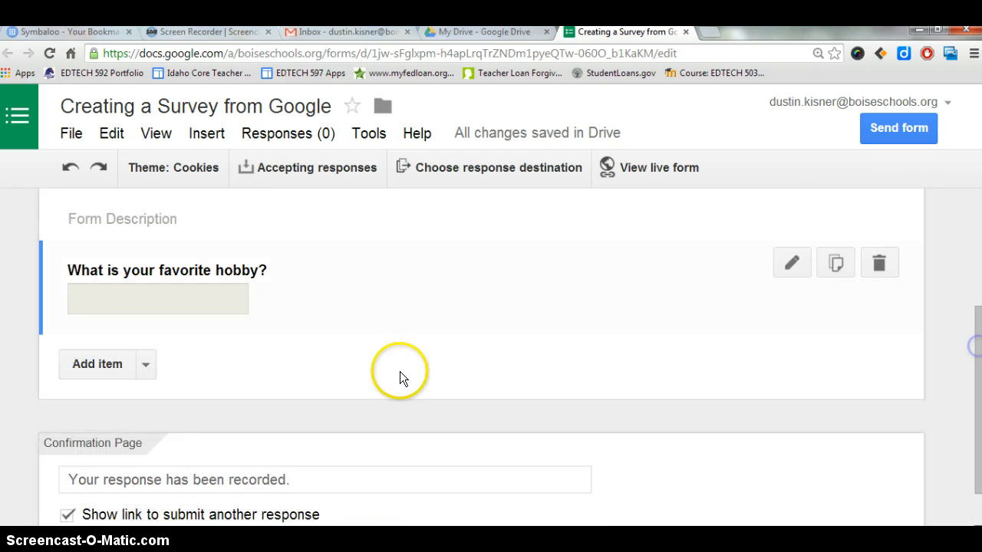
pyautogui.click(98, 365)
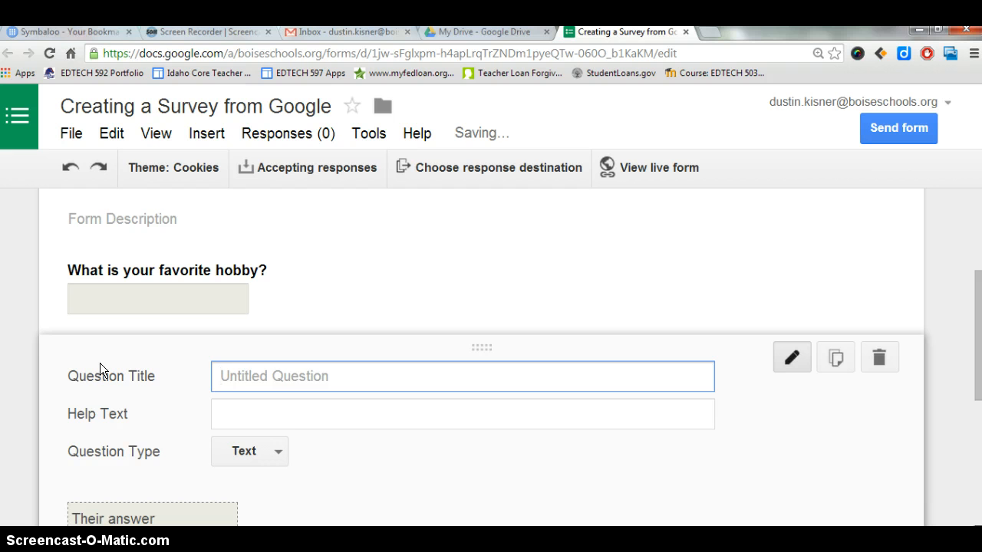
pyautogui.write('How much d')
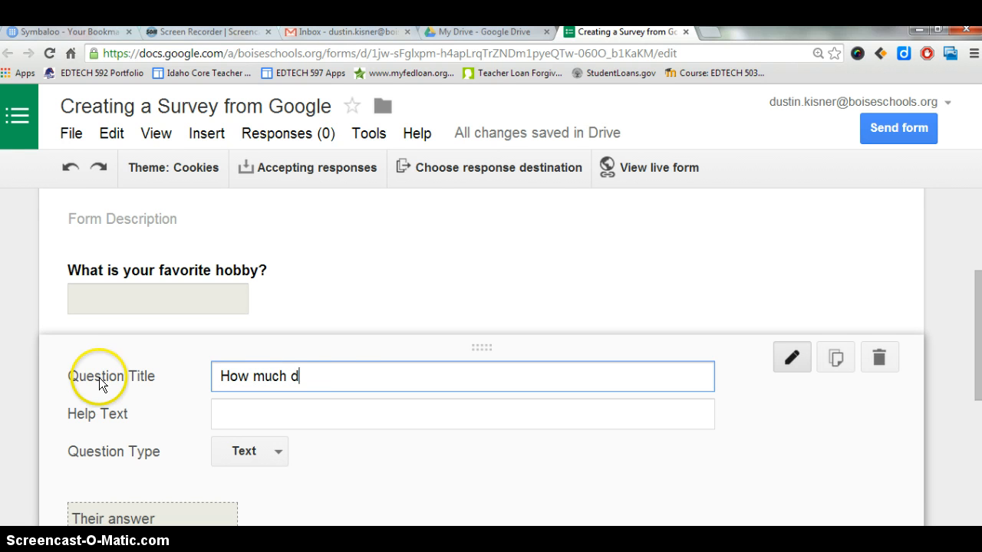
pyautogui.write('o you love ')
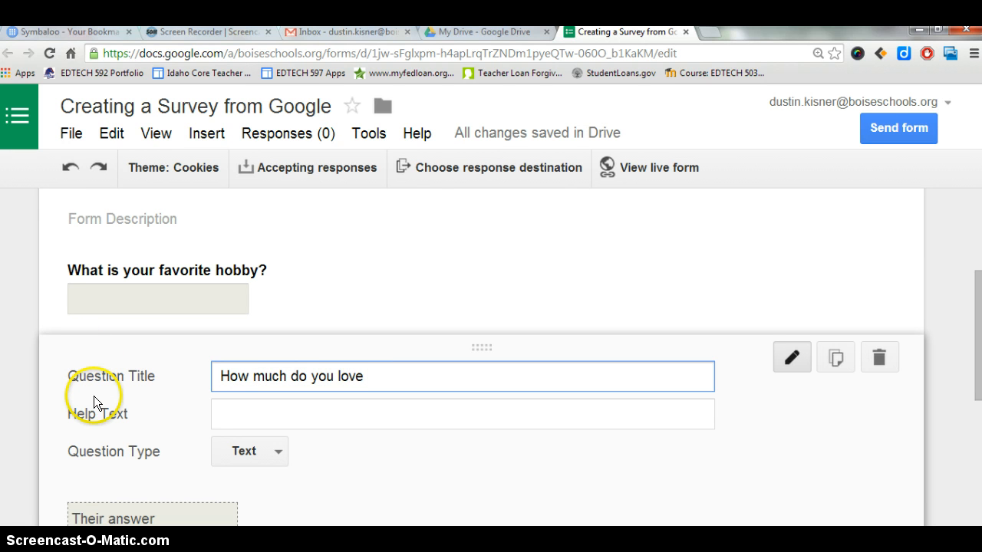
pyautogui.write('Math fr')
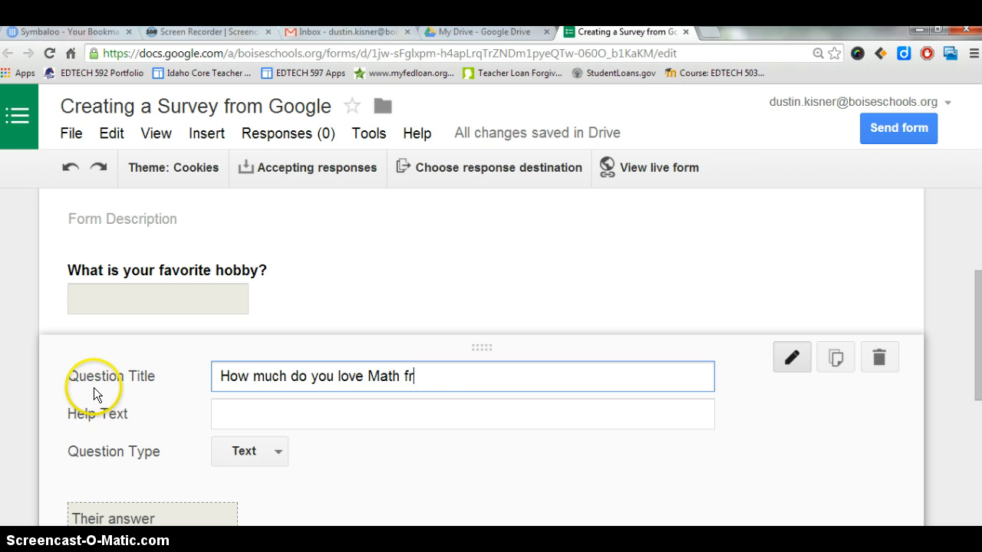
pyautogui.write('om a scale from ')
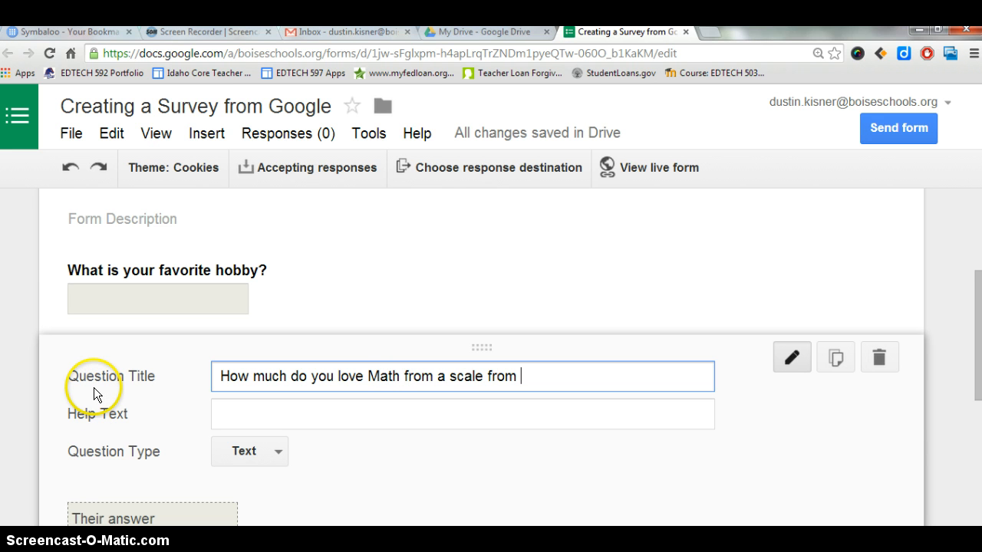
pyautogui.write('1-5? 1 being y')
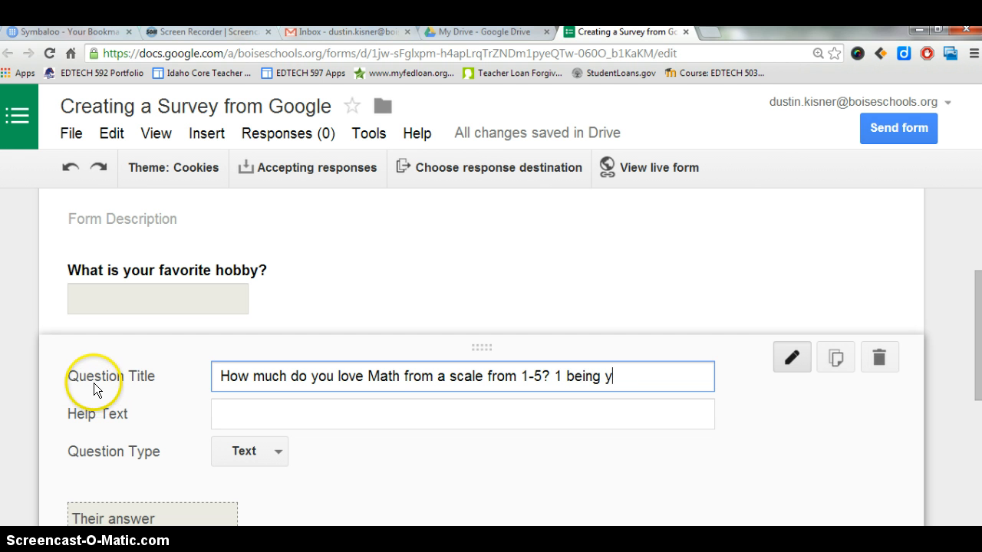
pyautogui.write('ou loeve')
pyautogui.press('BackSpace')
pyautogui.press('BackSpace')
pyautogui.press('BackSpace')
pyautogui.write('v')
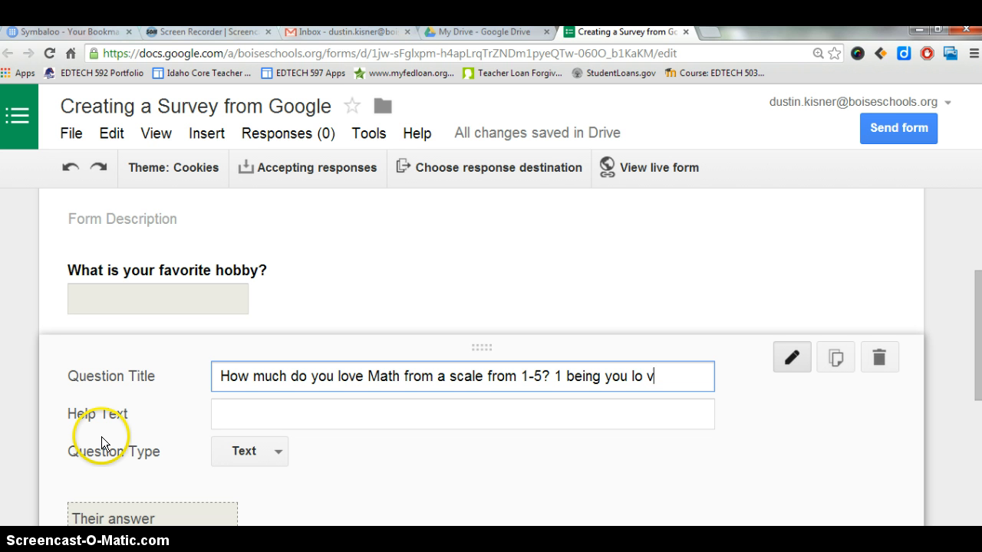
pyautogui.write('e')
pyautogui.press('BackSpace')
pyautogui.press('BackSpace')
pyautogui.press('BackSpace')
pyautogui.write('ove it')
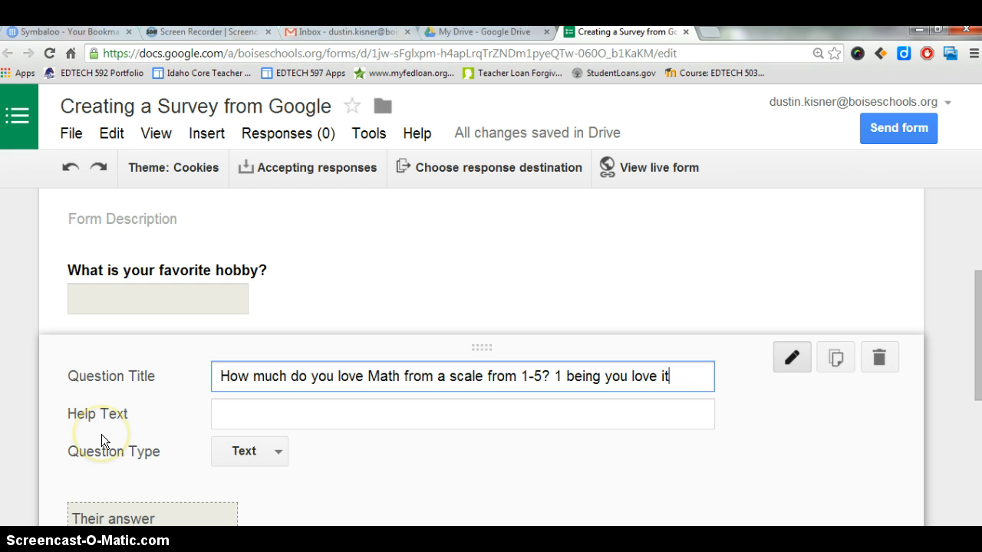
pyautogui.write(', and 5 bei')
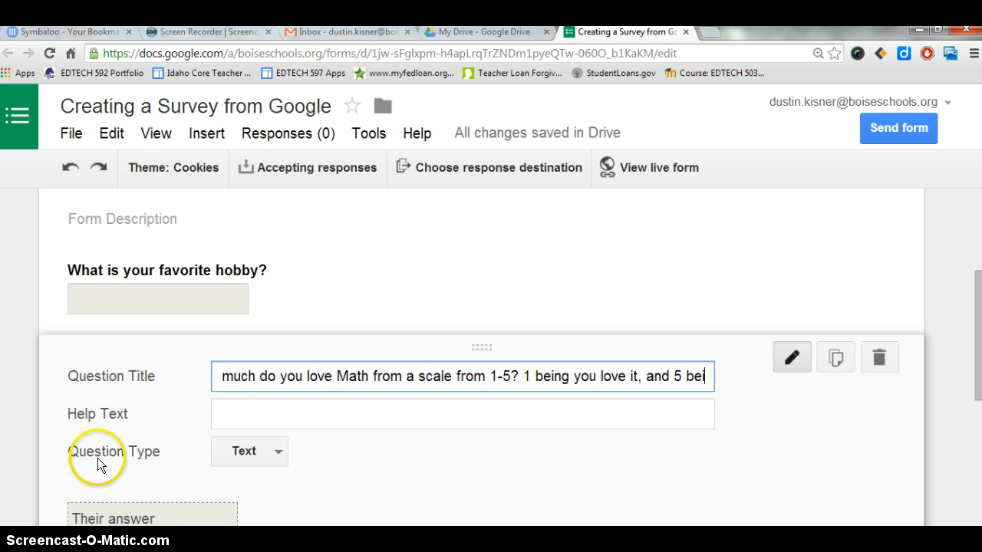
pyautogui.write('ng you ha')
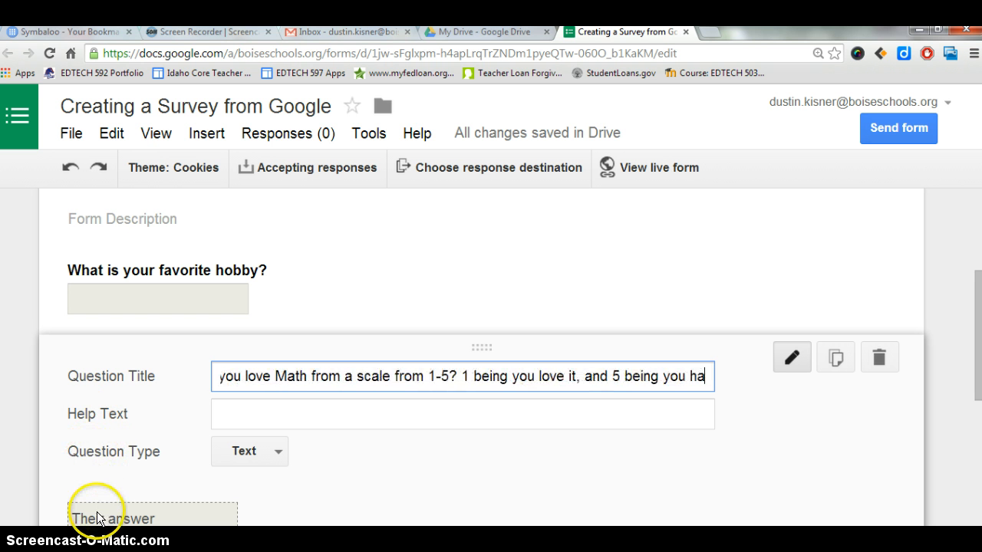
pyautogui.write('te it.')
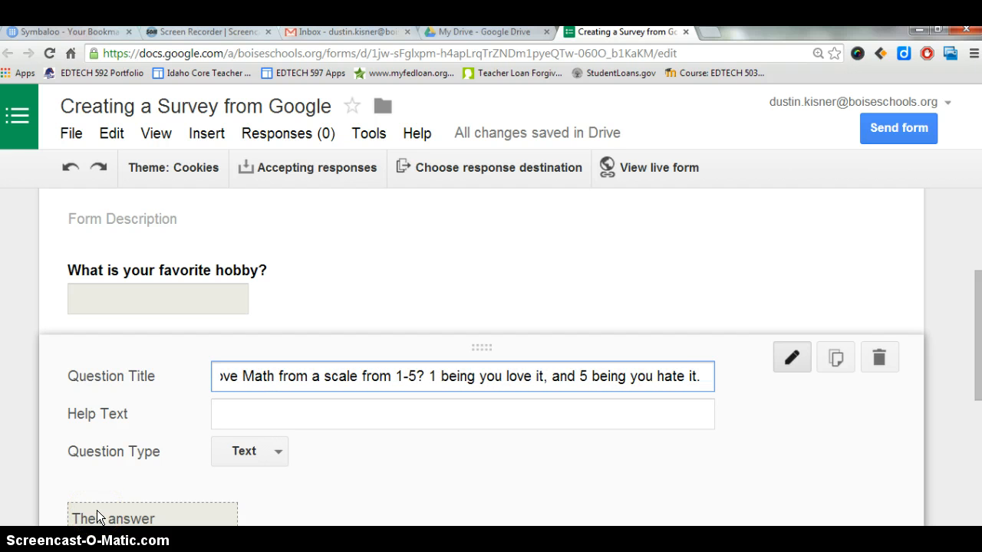
# - Set the Math question's type to Scale with a range from 1 to 5
pyautogui.click(239, 409)
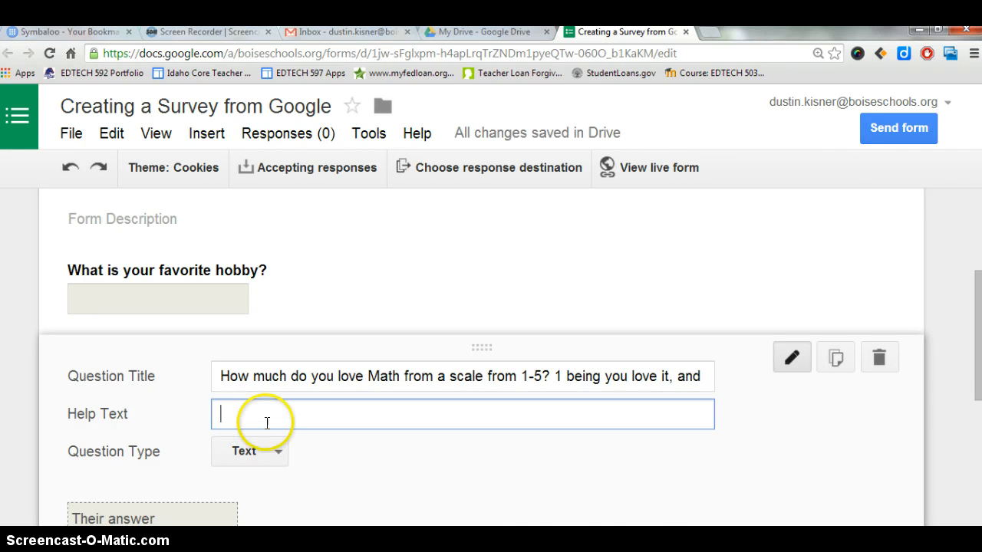
pyautogui.moveTo(976, 336); pyautogui.dragTo(973, 383)
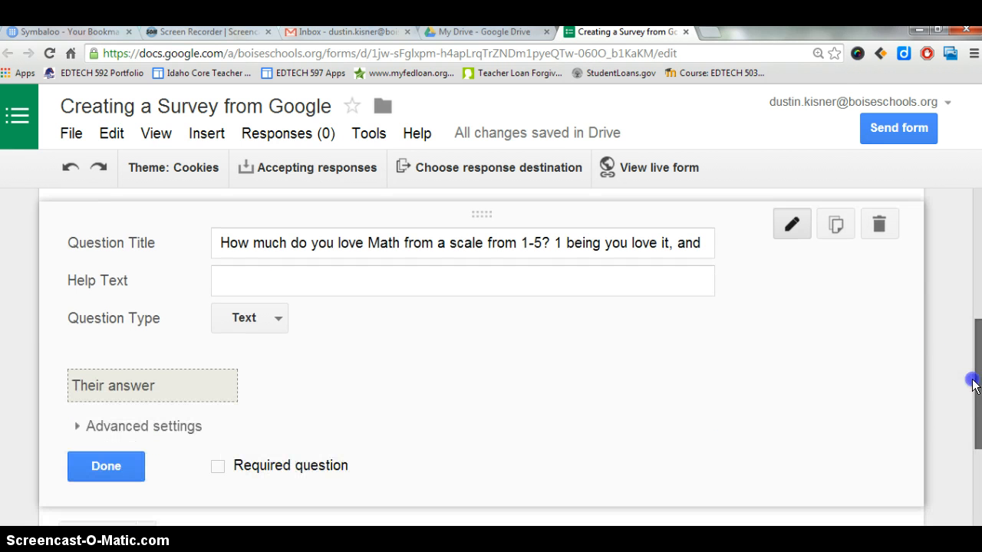
pyautogui.click(280, 319)
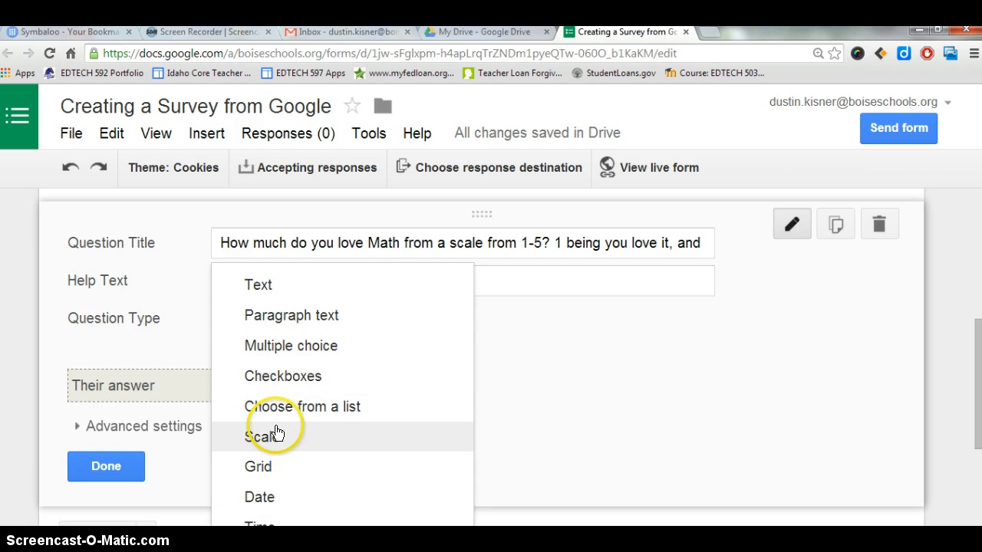
pyautogui.click(283, 353)
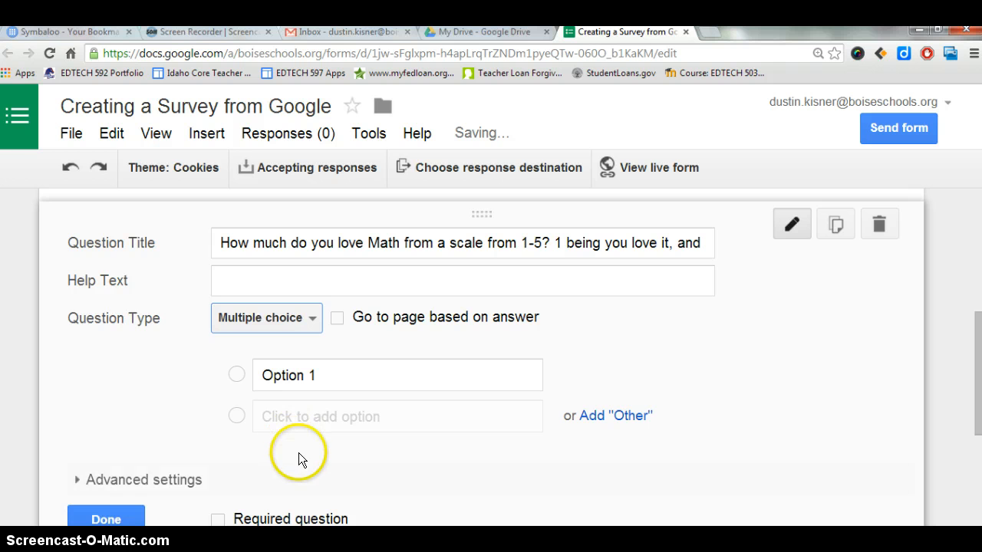
pyautogui.click(313, 318)
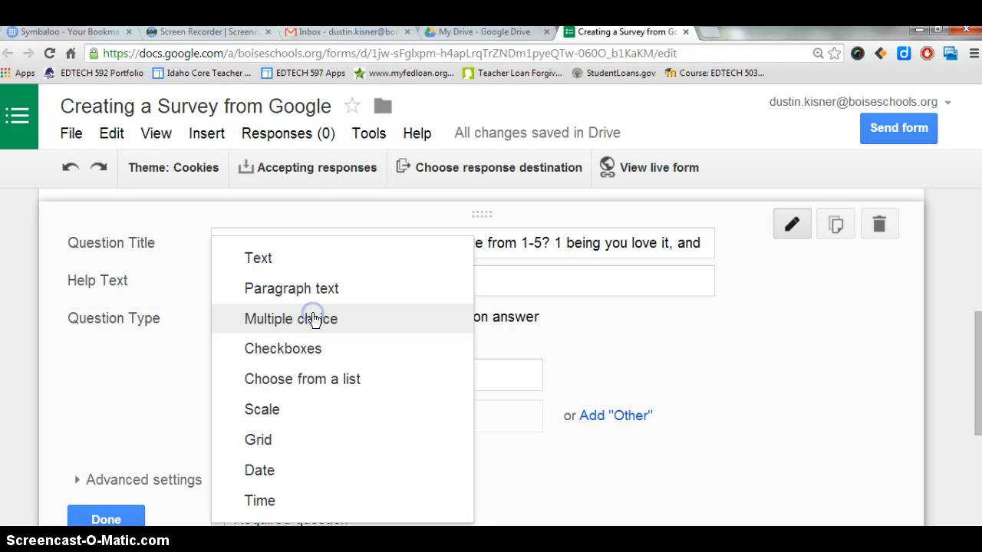
pyautogui.click(271, 410)
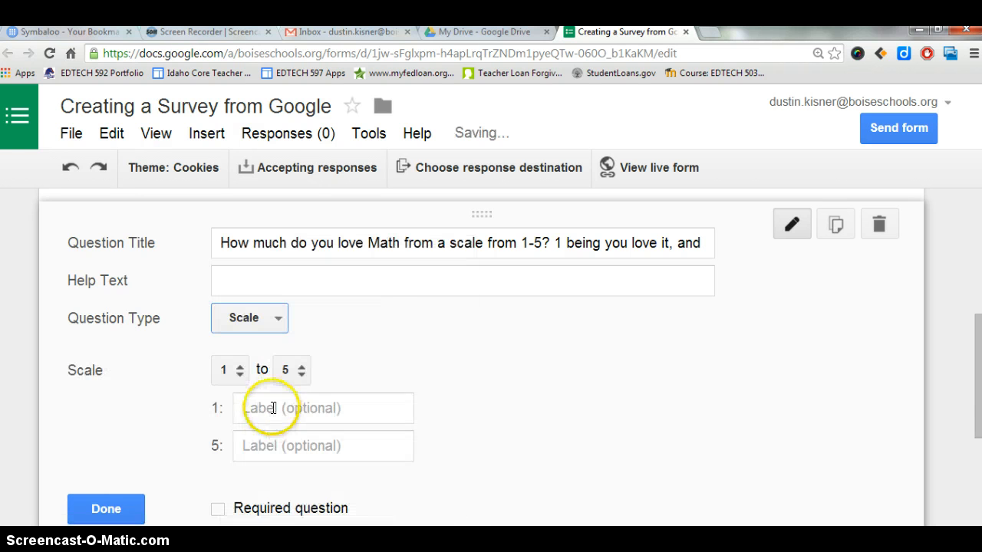
pyautogui.click(303, 371)
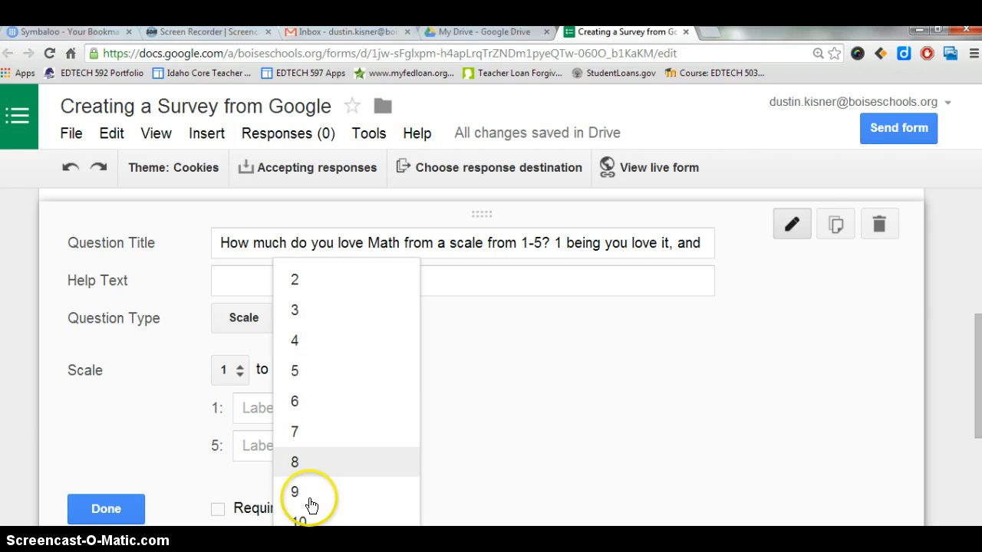
pyautogui.click(309, 376)
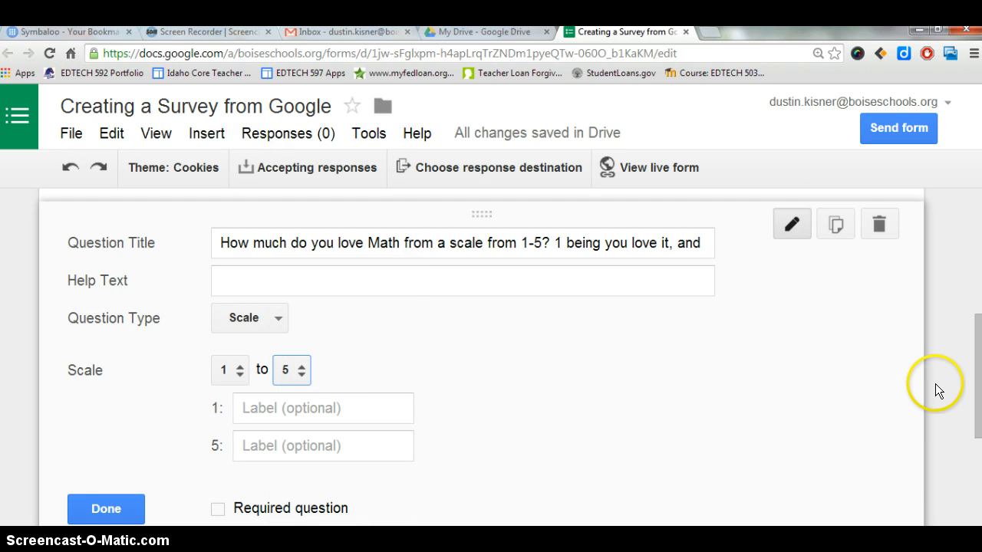
# - Label the scale's 1 as "Love it" and 5 as "Hate it", and finish editing the Math question
pyautogui.click(373, 414)
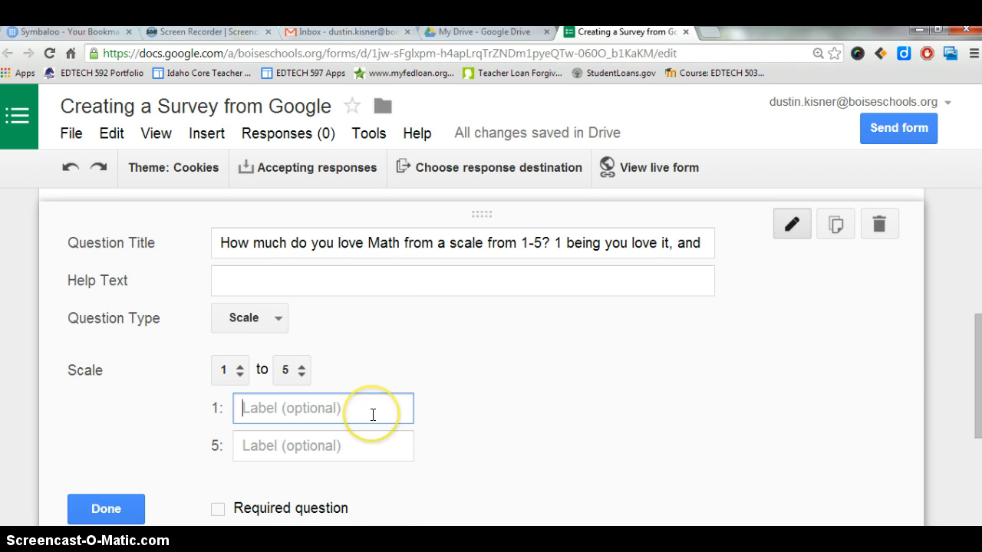
pyautogui.write('Love it')
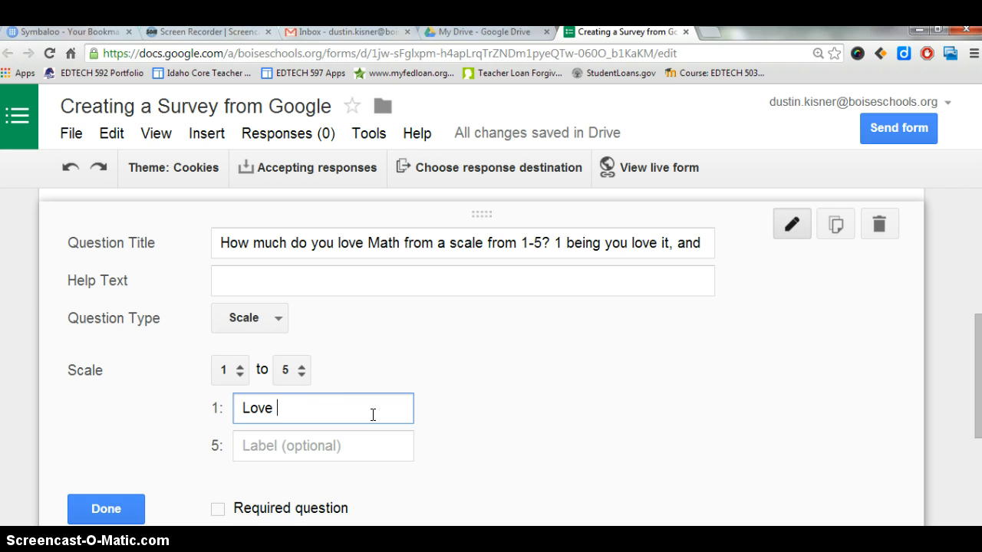
pyautogui.click(367, 438)
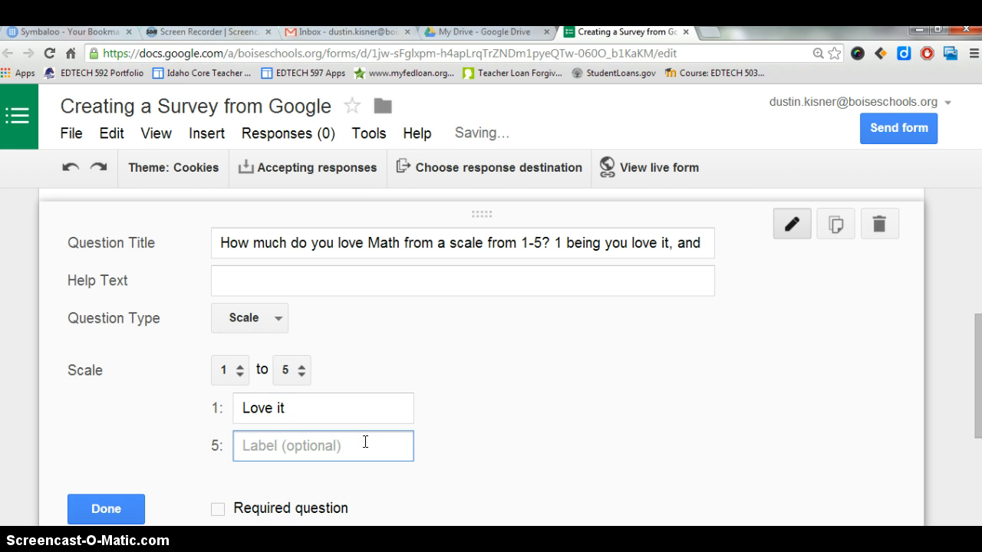
pyautogui.write('Hate it')
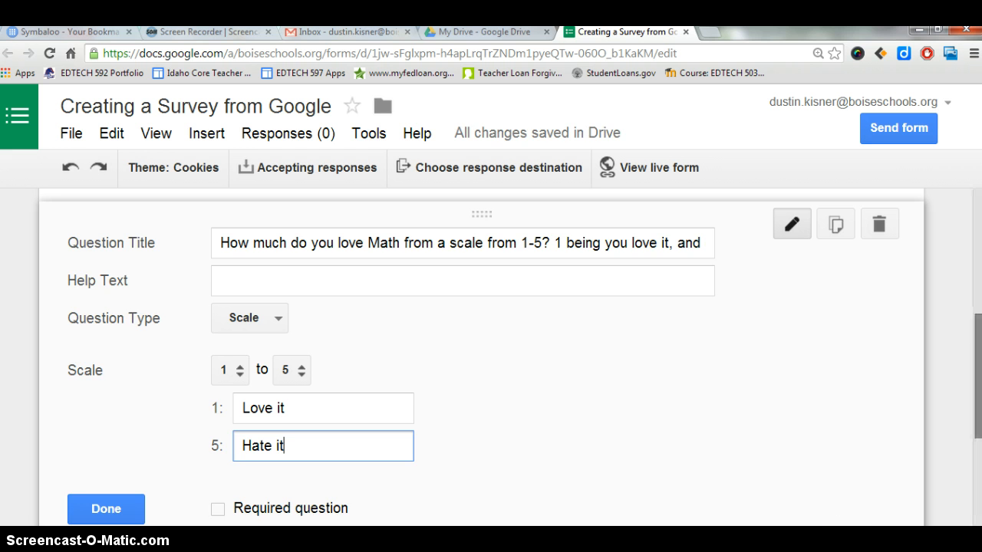
pyautogui.moveTo(979, 378)
pyautogui.mouseDown()
pyautogui.moveTo(978, 412)
pyautogui.moveTo(978, 384)
pyautogui.moveTo(978, 395)
pyautogui.mouseUp()
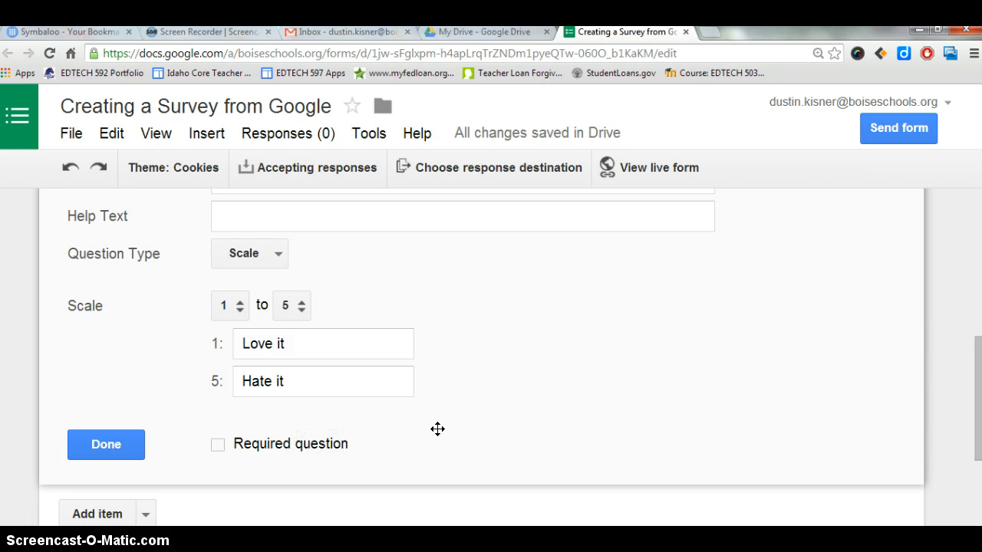
pyautogui.moveTo(977, 381)
pyautogui.mouseDown()
pyautogui.moveTo(977, 429)
pyautogui.moveTo(956, 396)
pyautogui.moveTo(962, 373)
pyautogui.mouseUp()
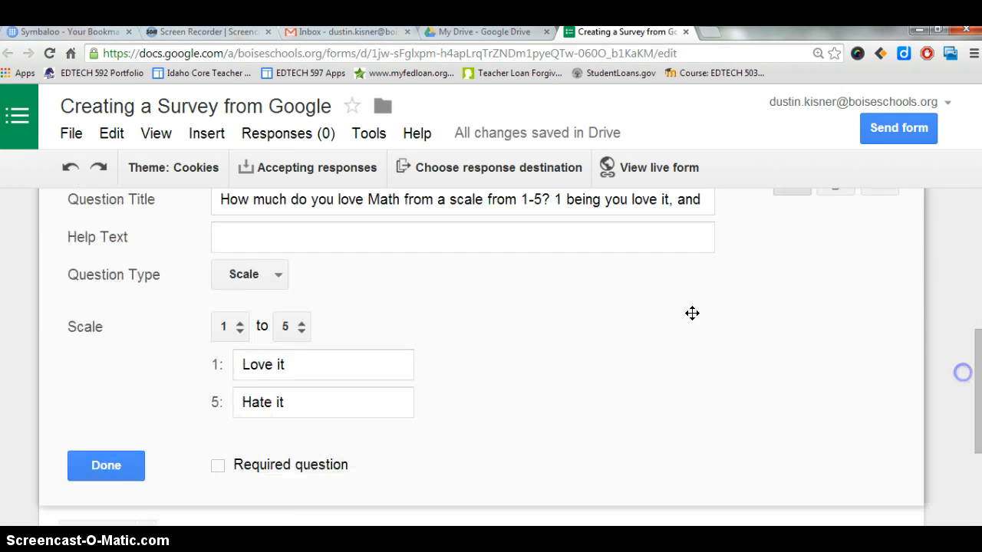
pyautogui.click(114, 465)
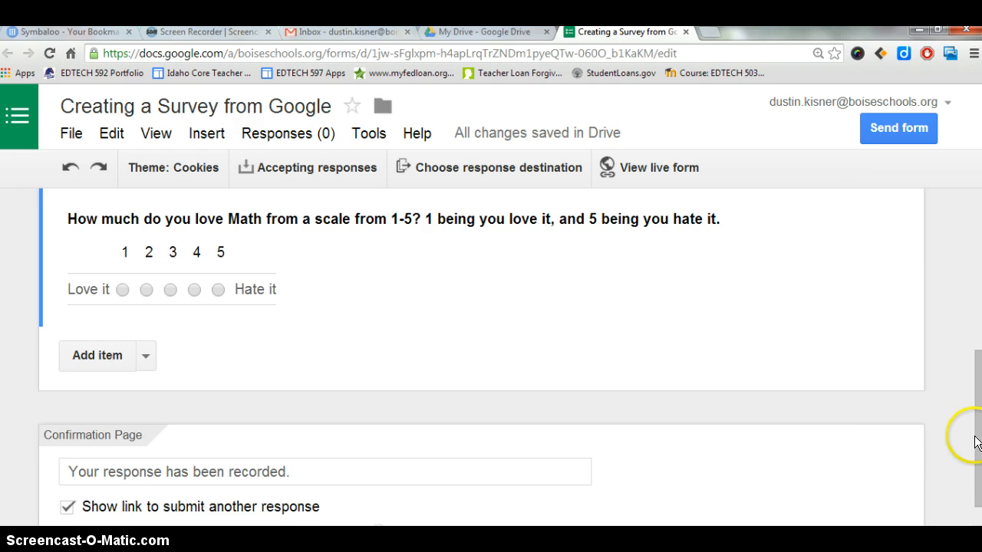
pyautogui.moveTo(977, 438); pyautogui.dragTo(974, 408)
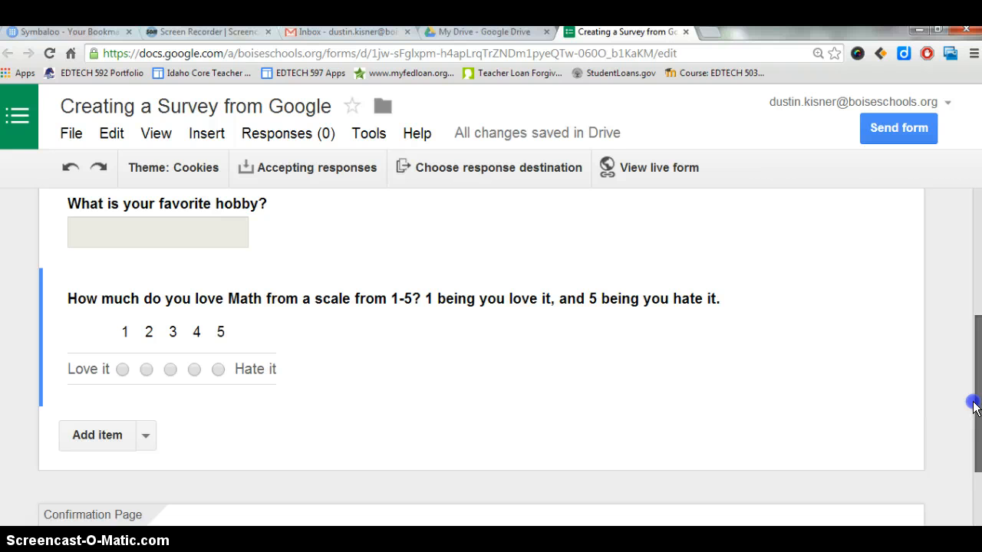
# - Remove the Boise Independent School District login requirement and show a progress bar at the bottom of form pages
pyautogui.moveTo(974, 408); pyautogui.dragTo(976, 434)
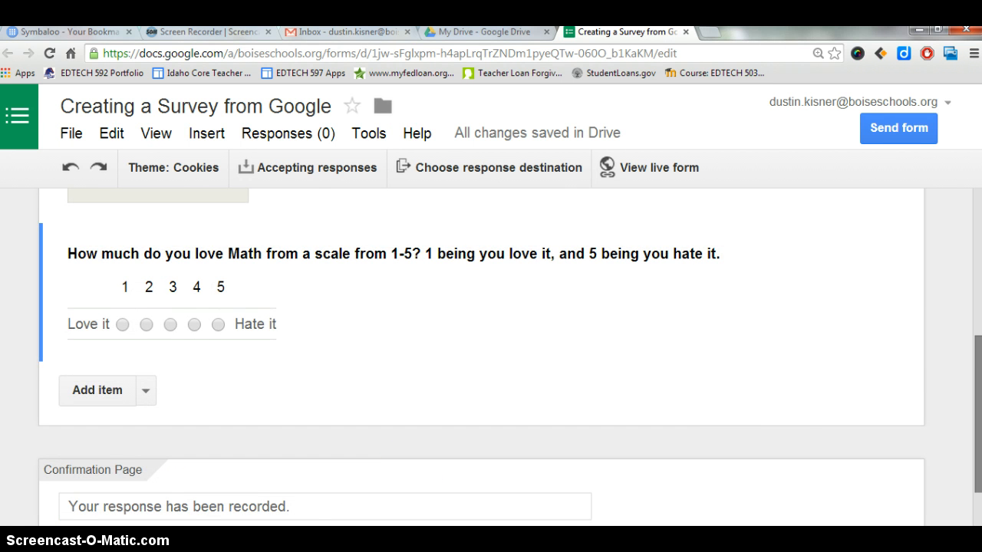
pyautogui.moveTo(978, 396); pyautogui.dragTo(978, 454)
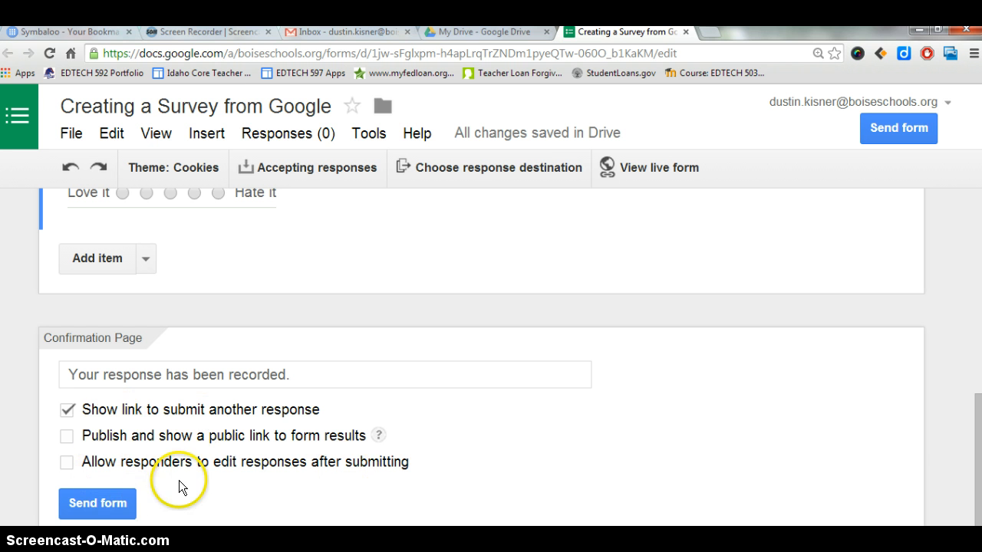
pyautogui.moveTo(976, 462); pyautogui.dragTo(978, 230)
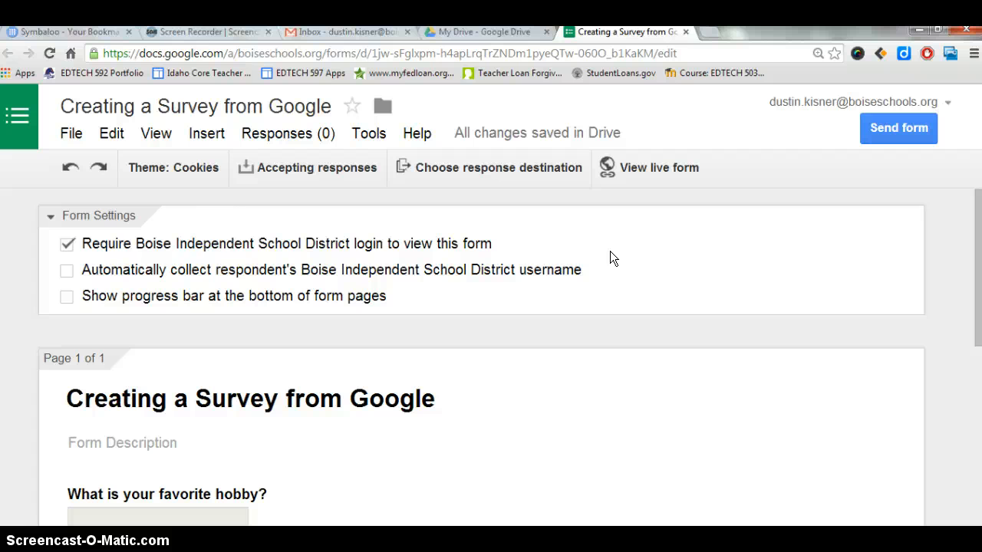
pyautogui.click(68, 243)
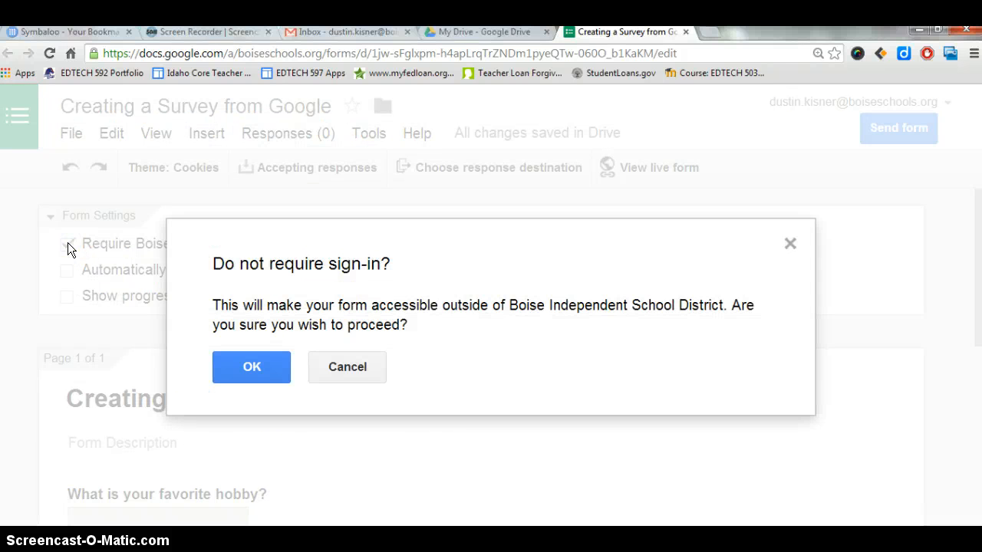
pyautogui.click(290, 369)
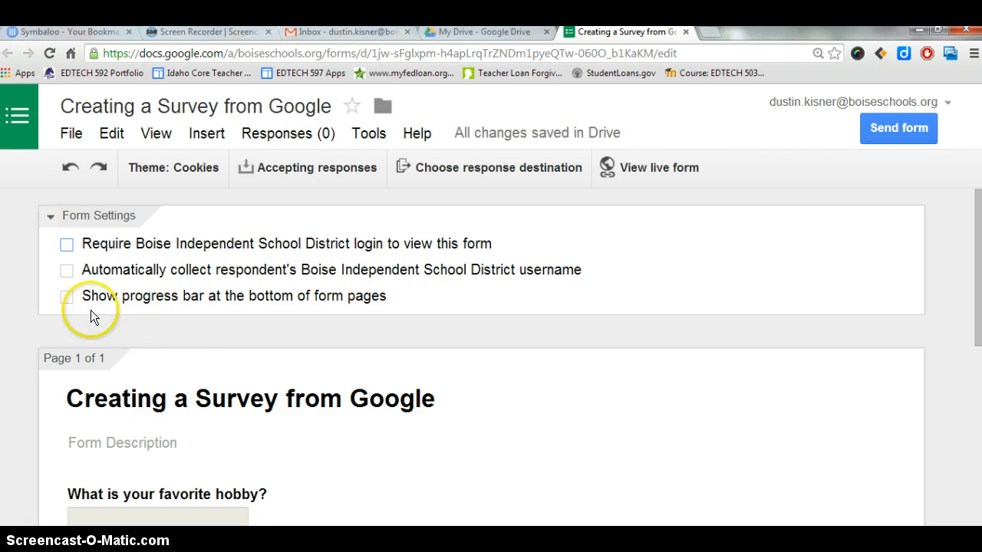
pyautogui.click(67, 297)
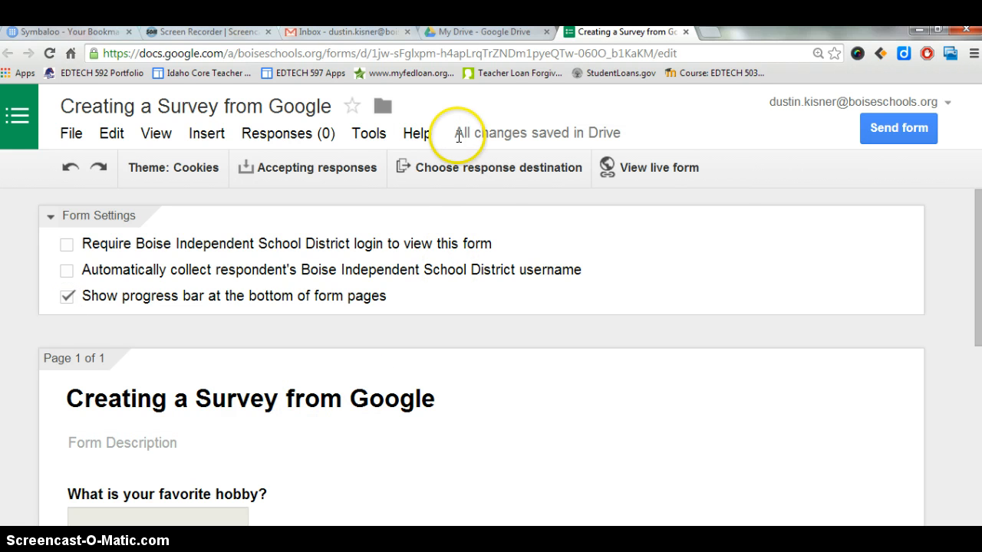
# - Close the form and reopen "Creating a Survey from Google" from My Drive
pyautogui.moveTo(482, 136)
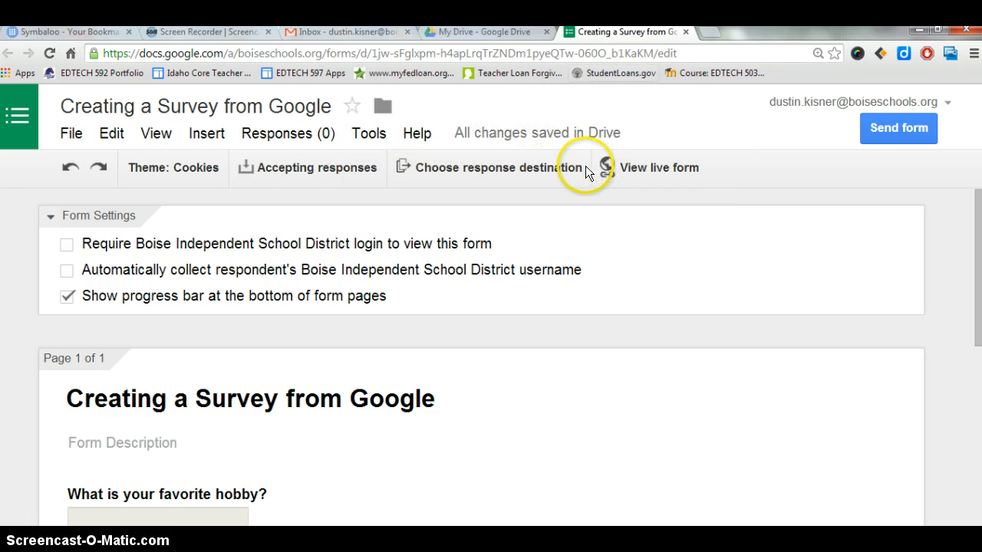
pyautogui.click(686, 32)
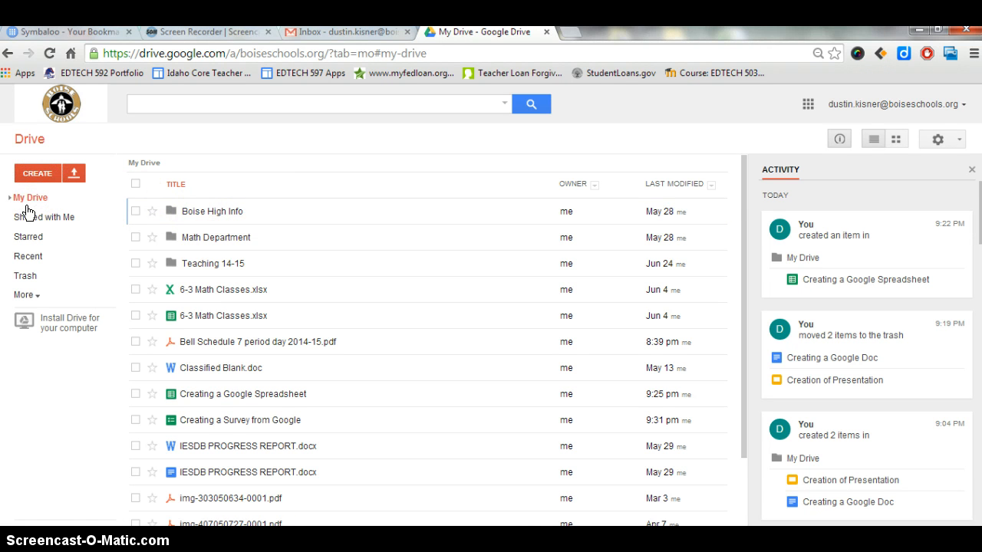
pyautogui.click(211, 421)
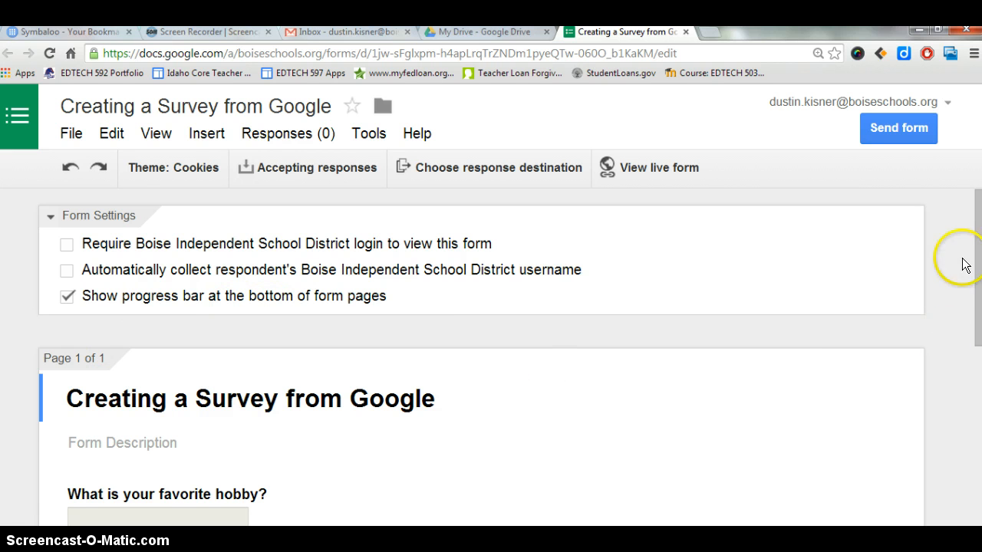
# - Open the form's sending options, start entering an email recipient and clear the entry
pyautogui.scroll(-7, 964, 263)
pyautogui.scroll(4, 491, 345)
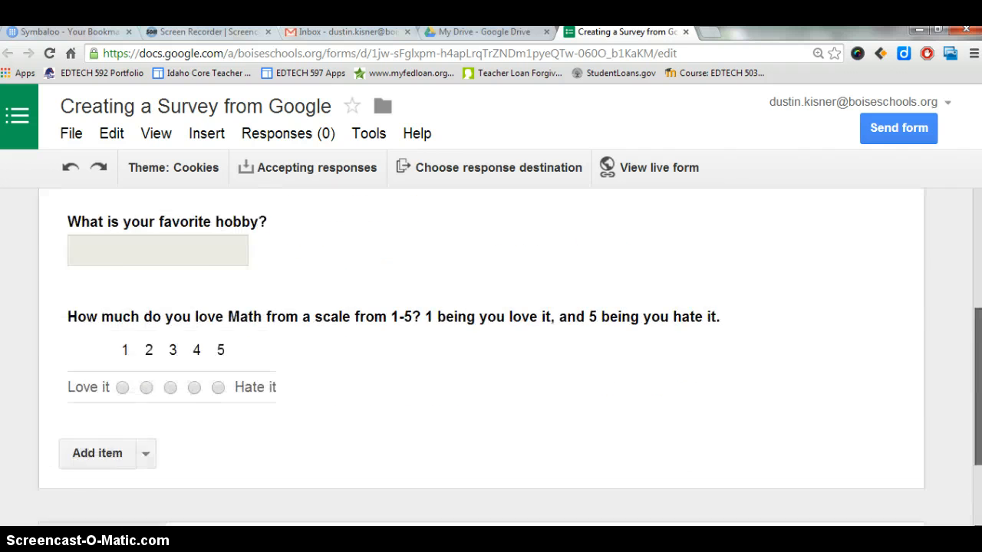
pyautogui.scroll(-4, 491, 345)
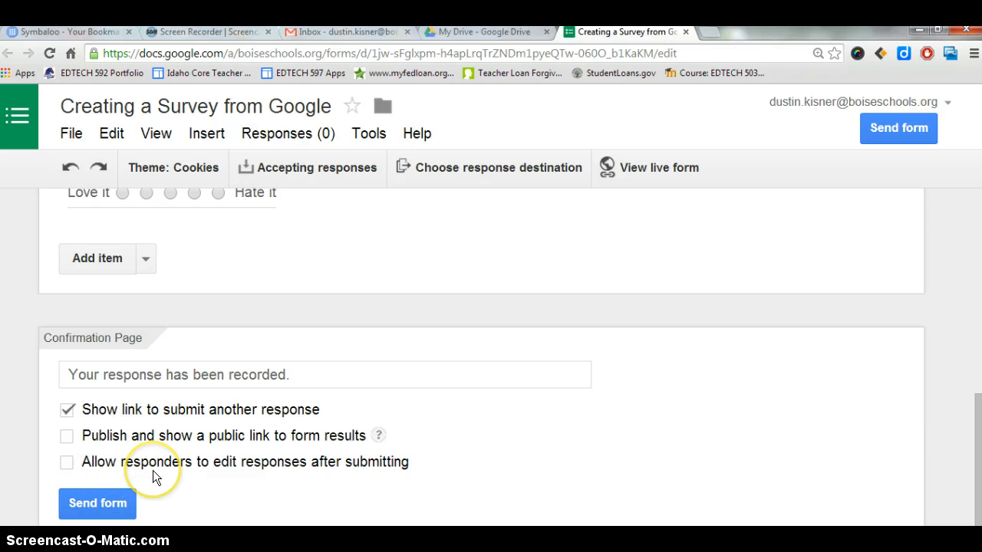
pyautogui.click(101, 503)
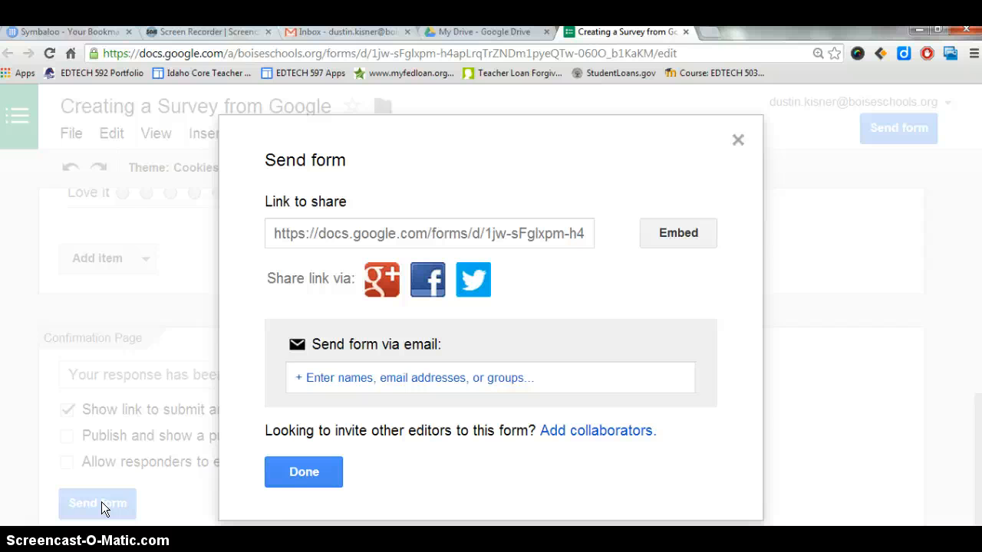
pyautogui.click(557, 379)
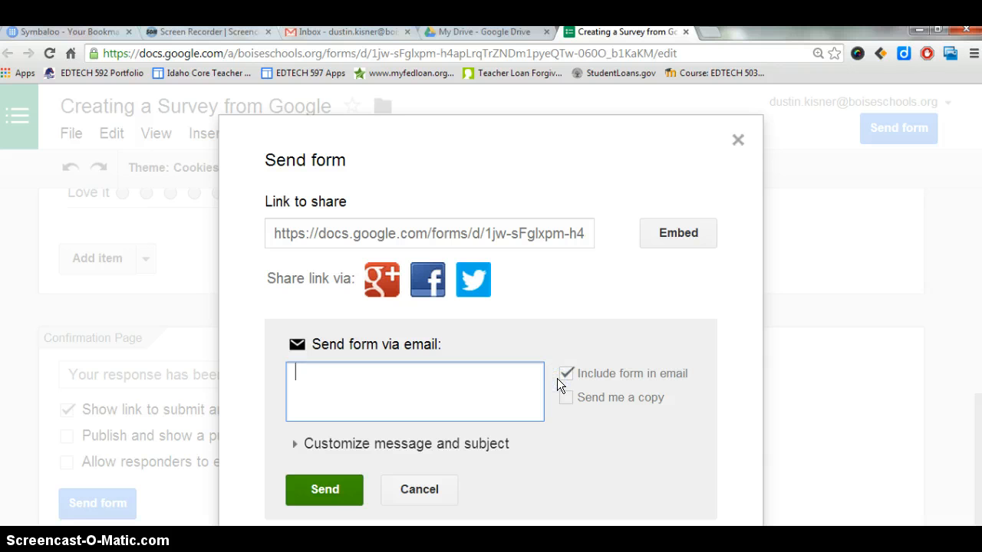
pyautogui.write('d')
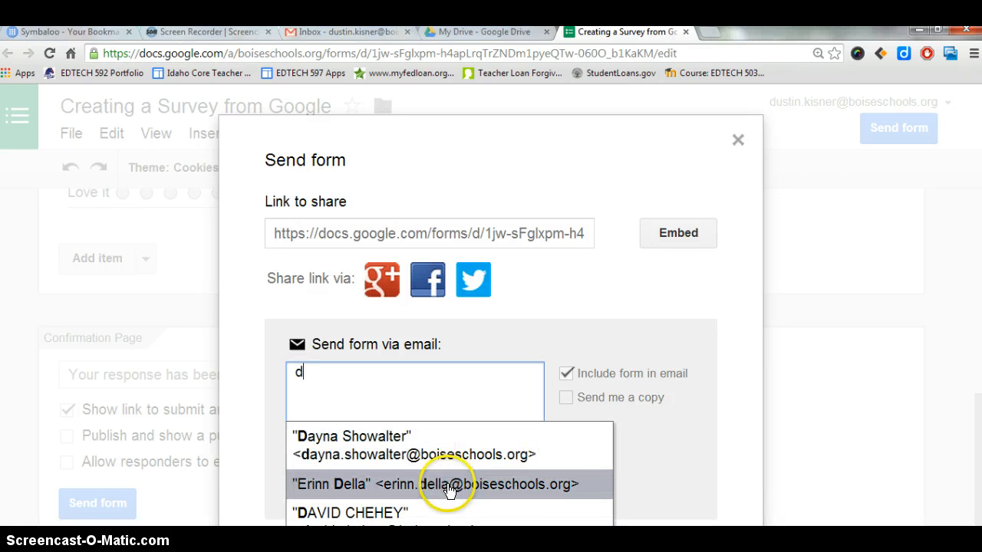
pyautogui.click(342, 380)
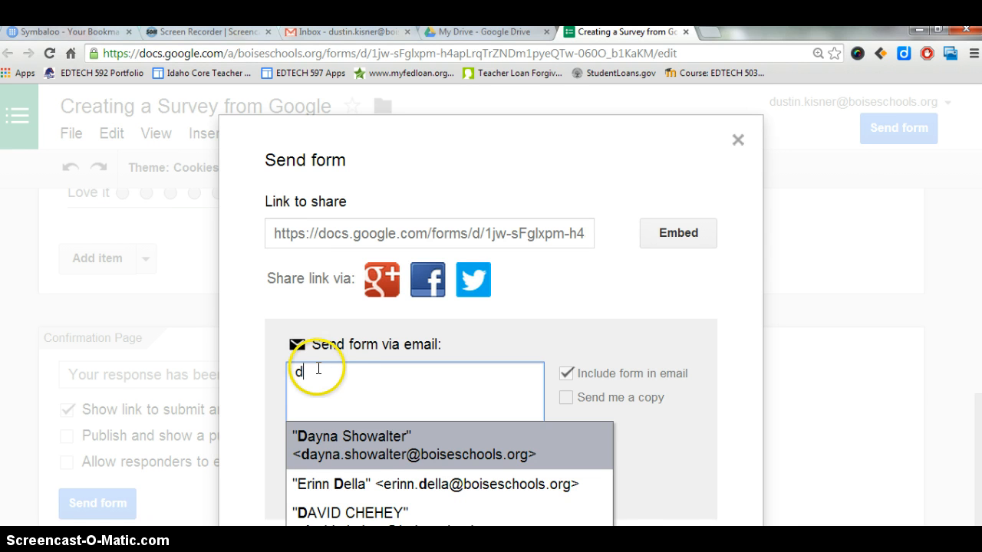
pyautogui.press('BackSpace')
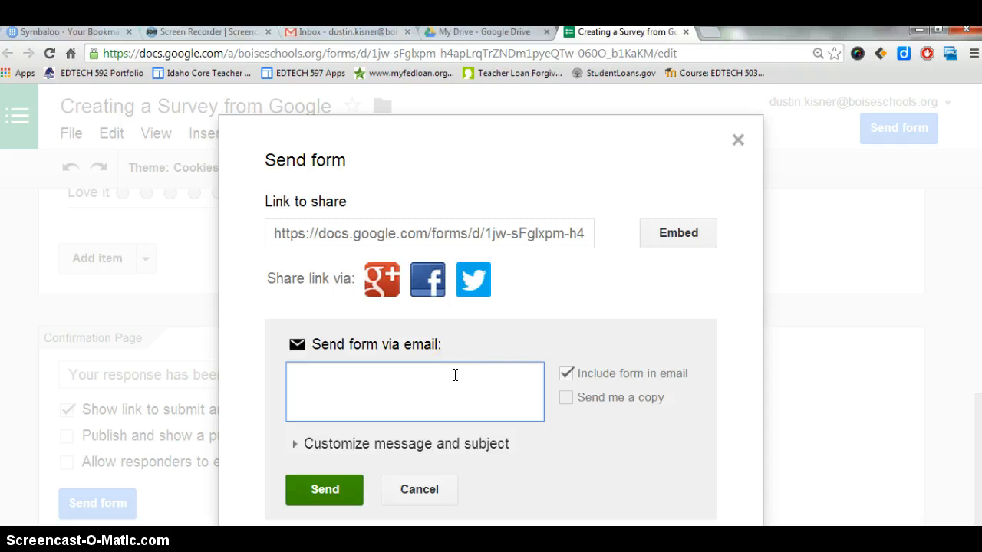
pyautogui.click(509, 390)
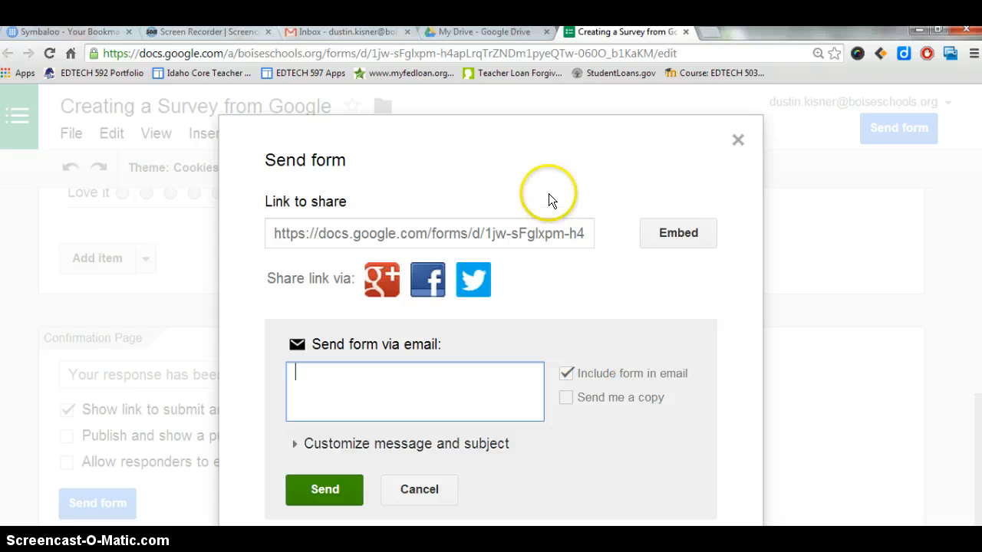
# - Select the form's shareable link and close the sending options without sending
pyautogui.click(548, 239)
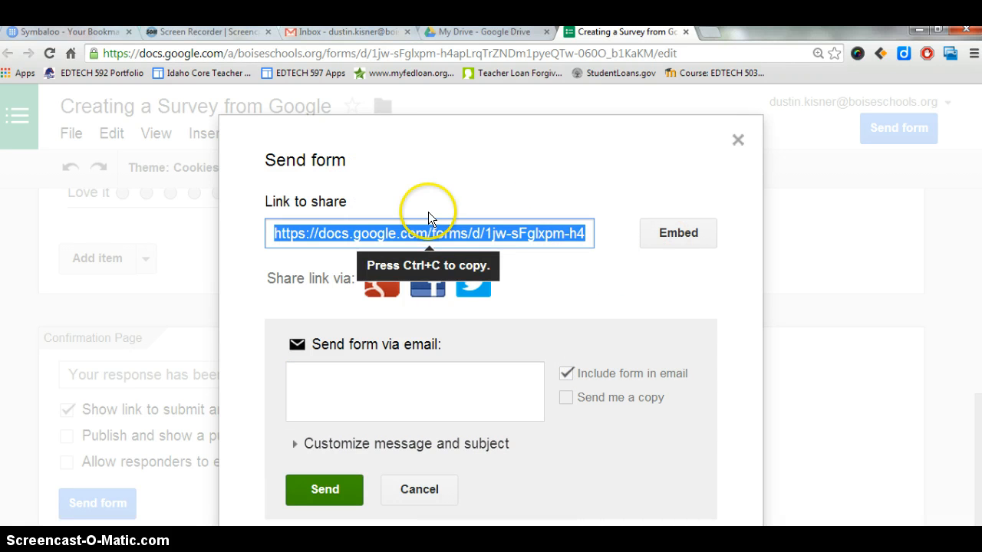
pyautogui.click(364, 396)
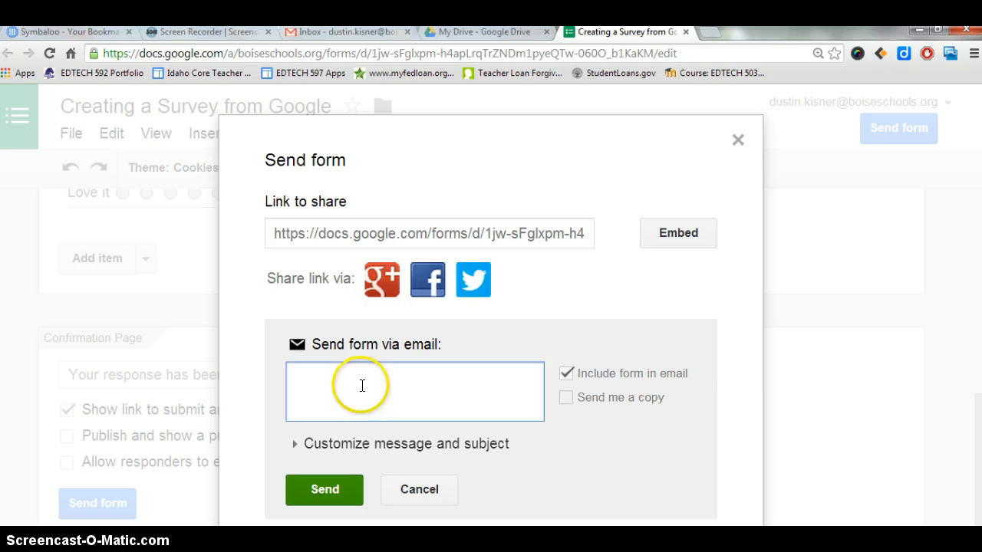
pyautogui.click(421, 230)
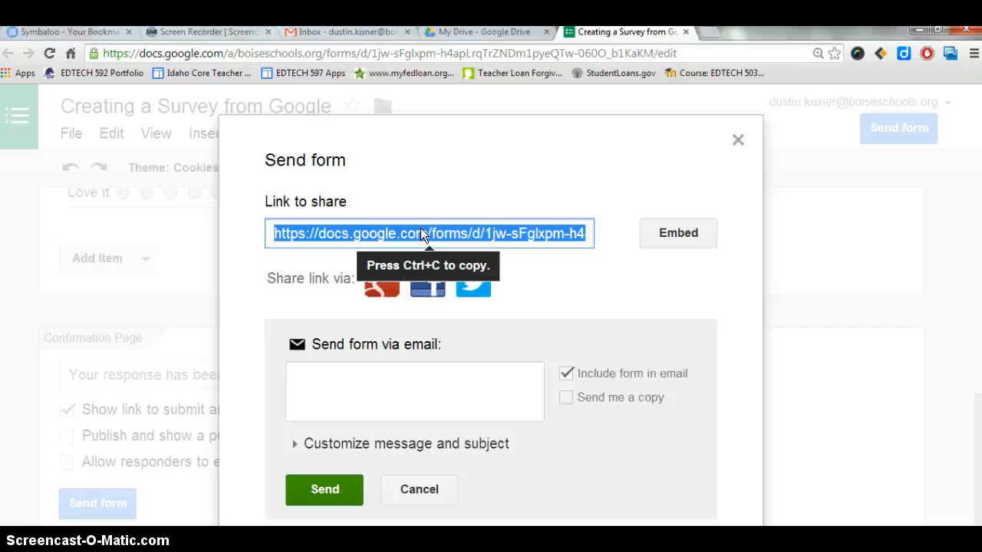
pyautogui.click(737, 140)
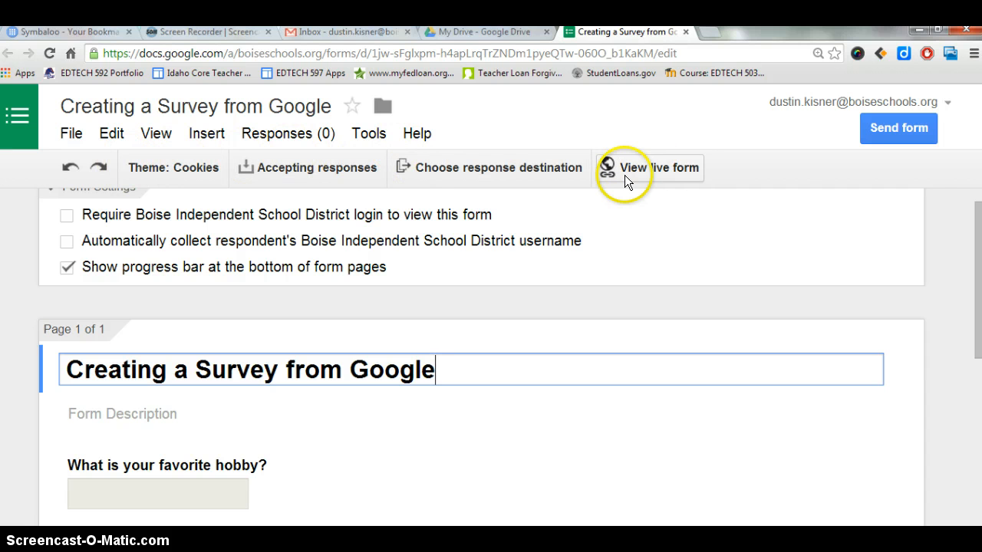
# - Stop the form from accepting responses and turn response collection back on
pyautogui.click(316, 169)
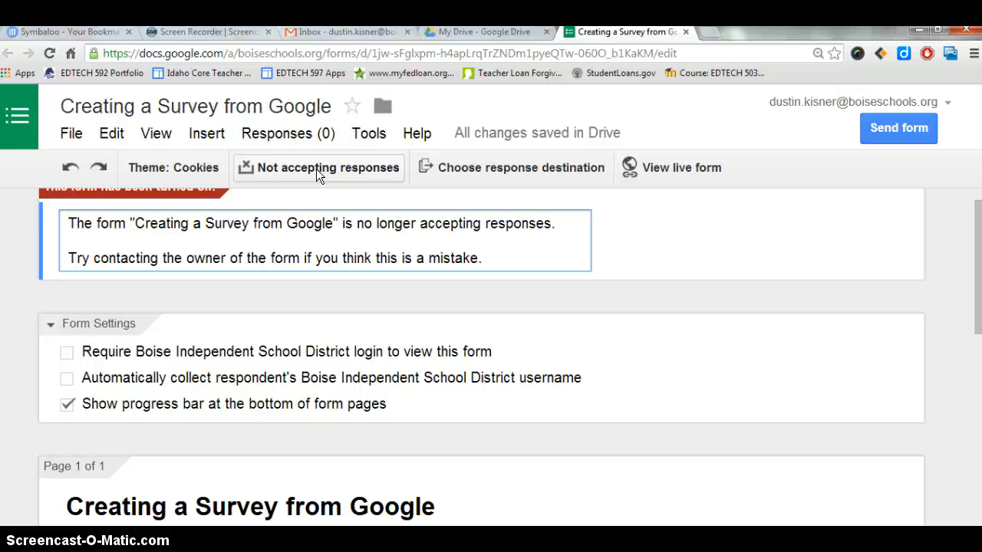
pyautogui.click(316, 169)
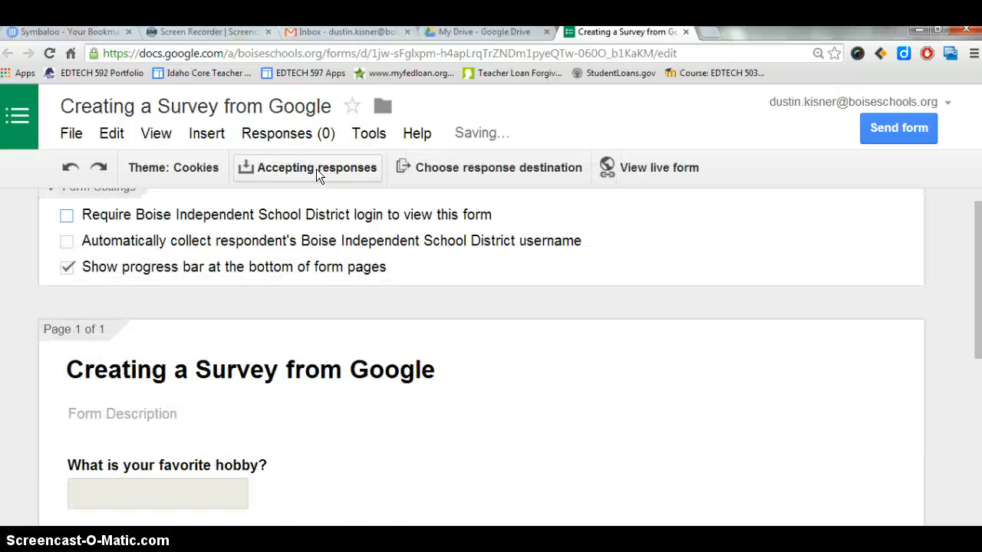
# - View the live form to check its theme and questions, and close it
pyautogui.click(649, 170)
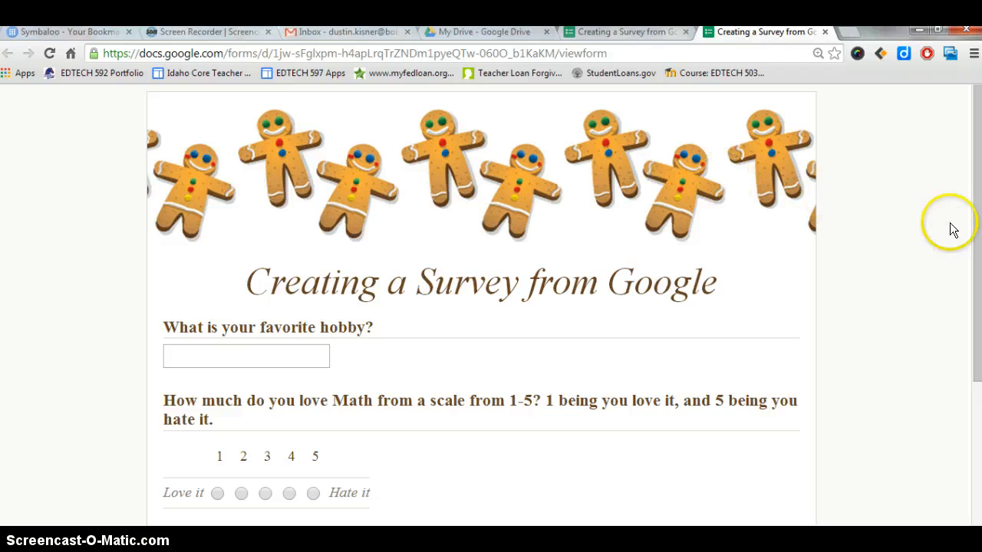
pyautogui.moveTo(975, 181)
pyautogui.mouseDown()
pyautogui.moveTo(975, 348)
pyautogui.moveTo(975, 184)
pyautogui.mouseUp()
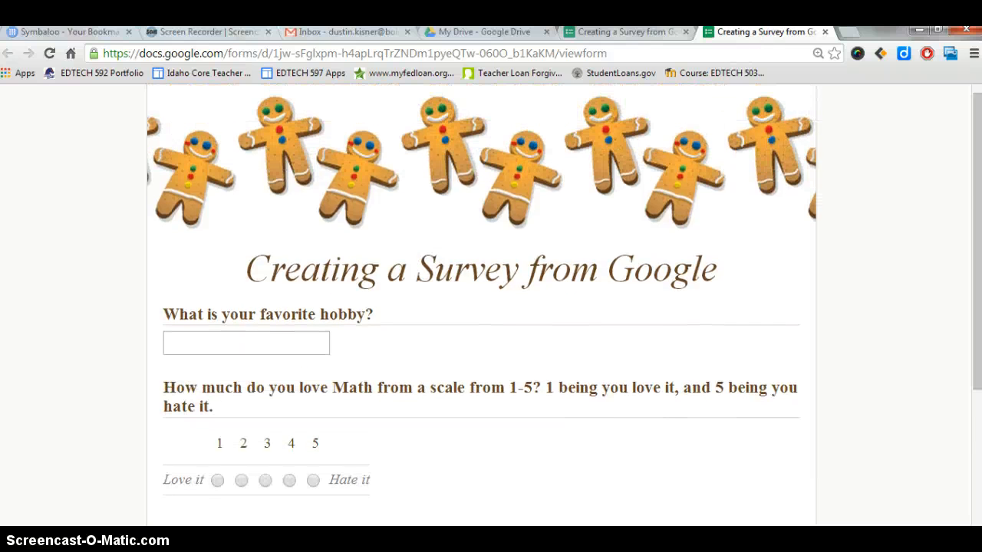
pyautogui.click(824, 31)
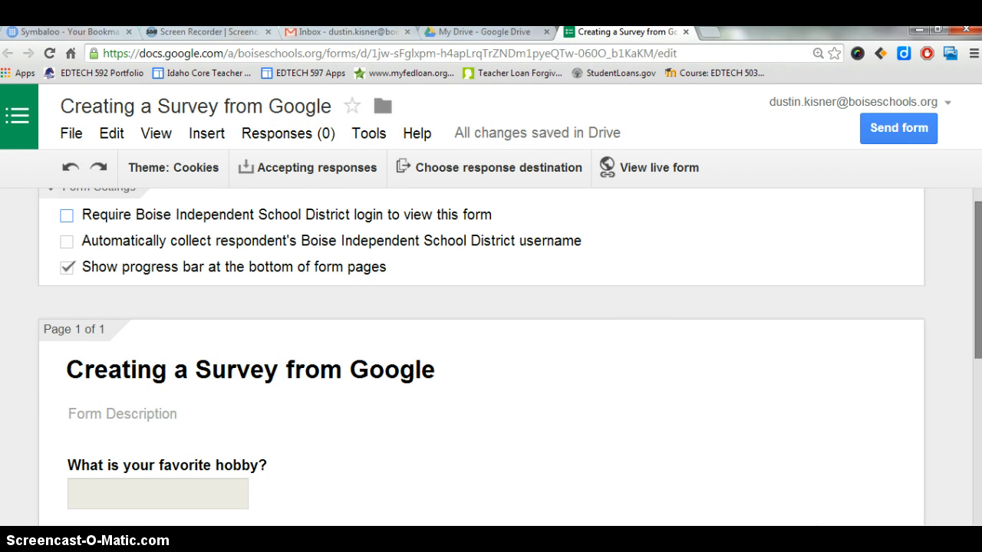
# - Review the response destination options for the form and dismiss them without creating a spreadsheet
pyautogui.moveTo(978, 318); pyautogui.dragTo(978, 243)
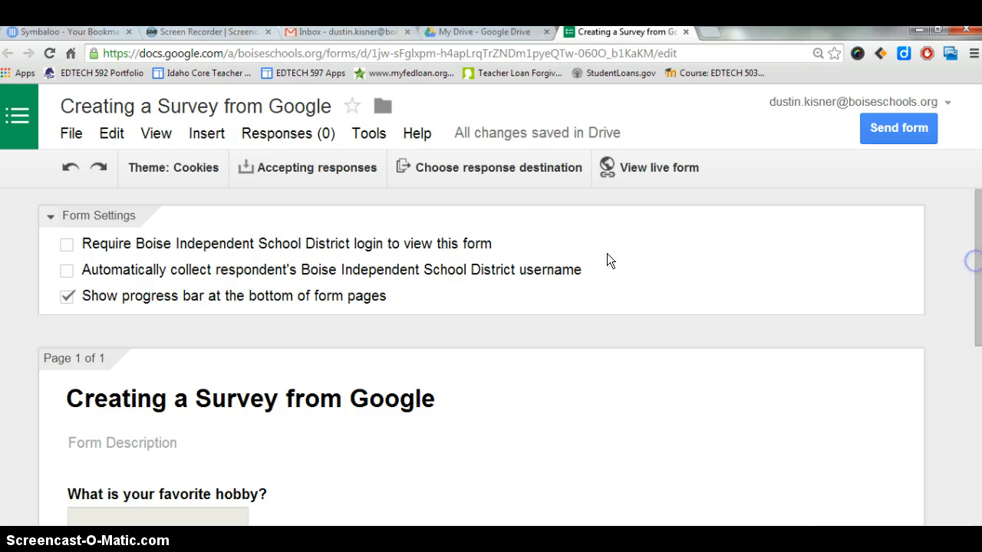
pyautogui.click(493, 170)
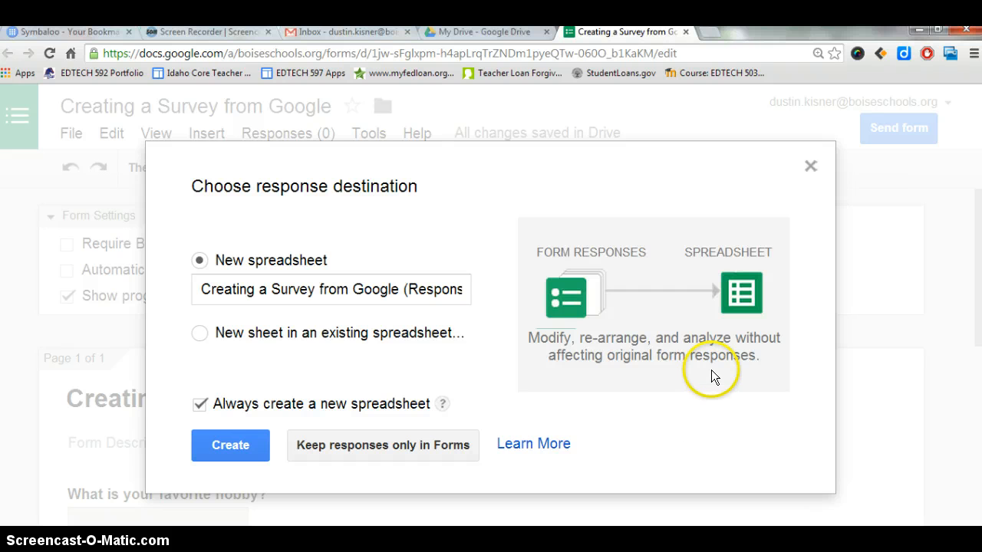
pyautogui.click(810, 168)
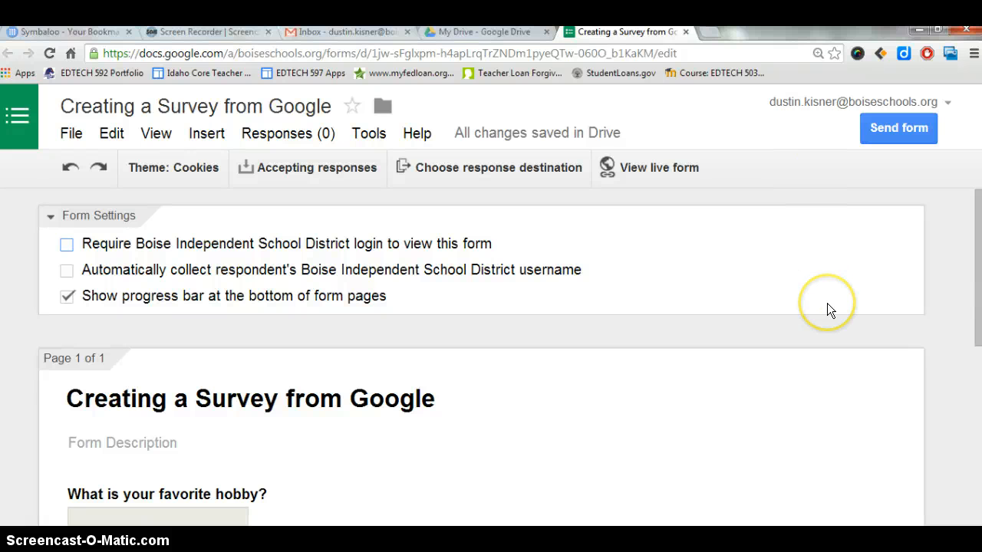
pyautogui.click(974, 255)
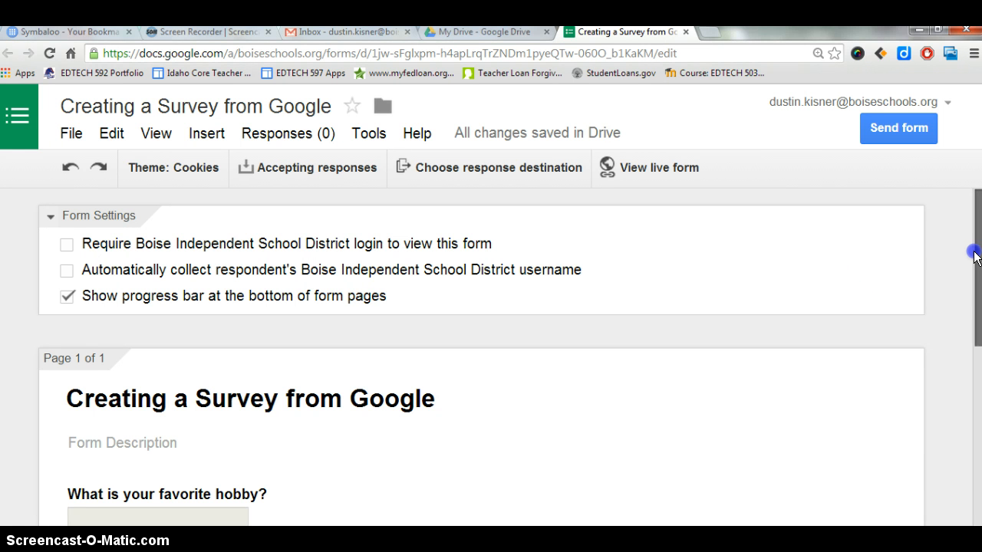
pyautogui.scroll(-3, 877, 254)
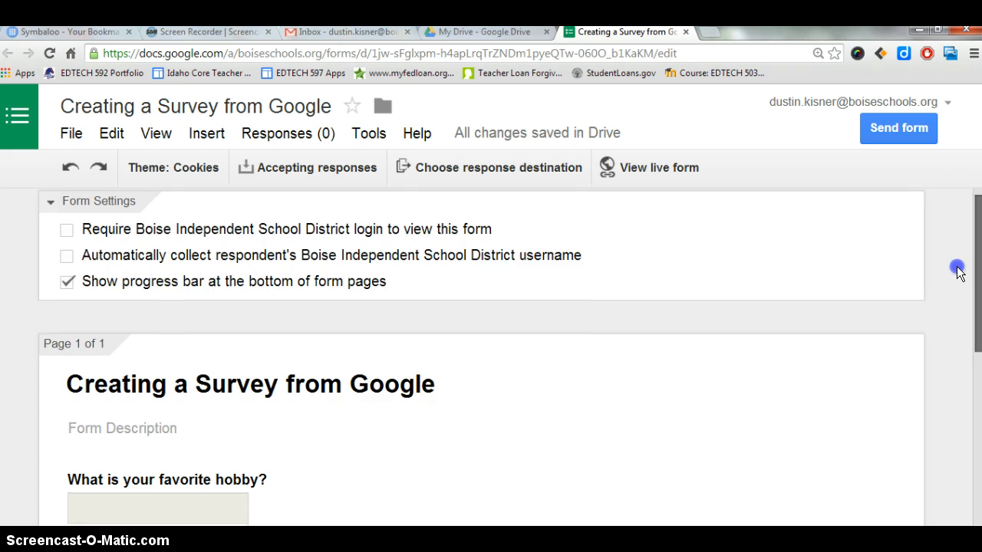
pyautogui.moveTo(965, 394); pyautogui.dragTo(967, 427)
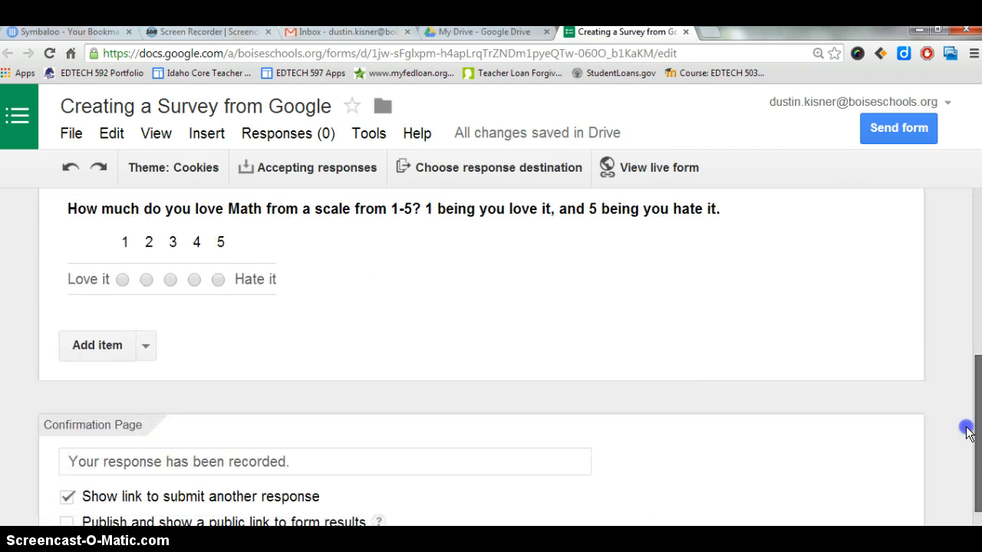